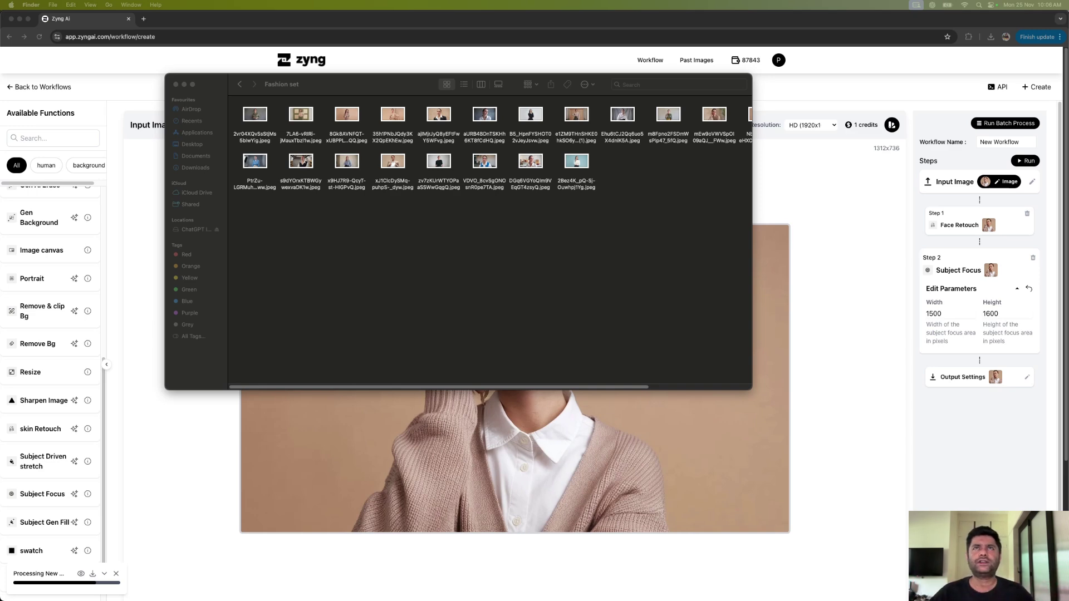
Show the Fashion set folder in gallery view and enlarge its Finder window
left_click(445, 91)
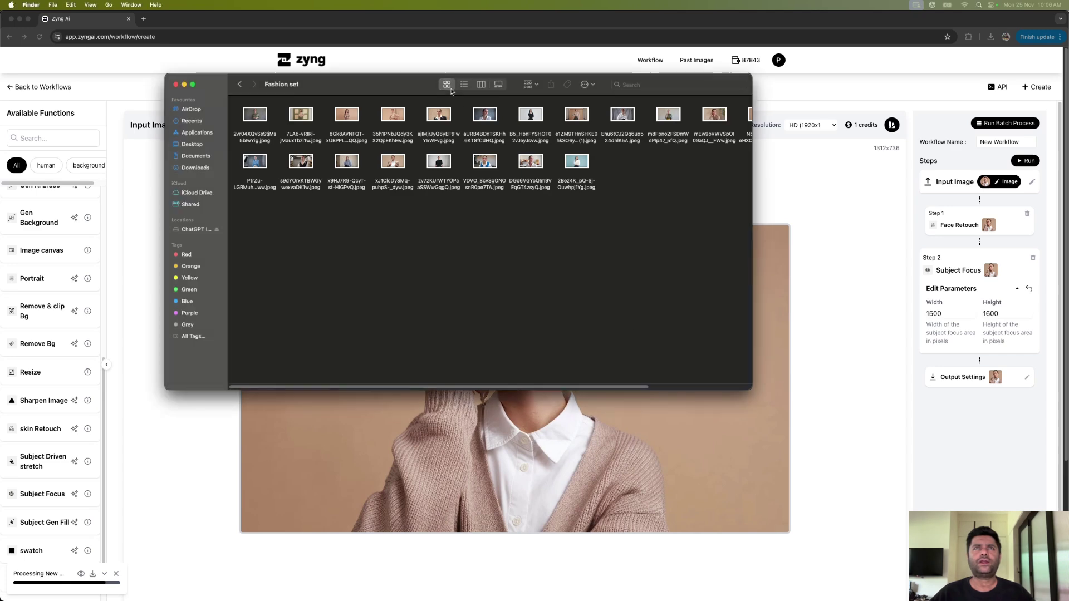
left_click(482, 86)
left_click(499, 84)
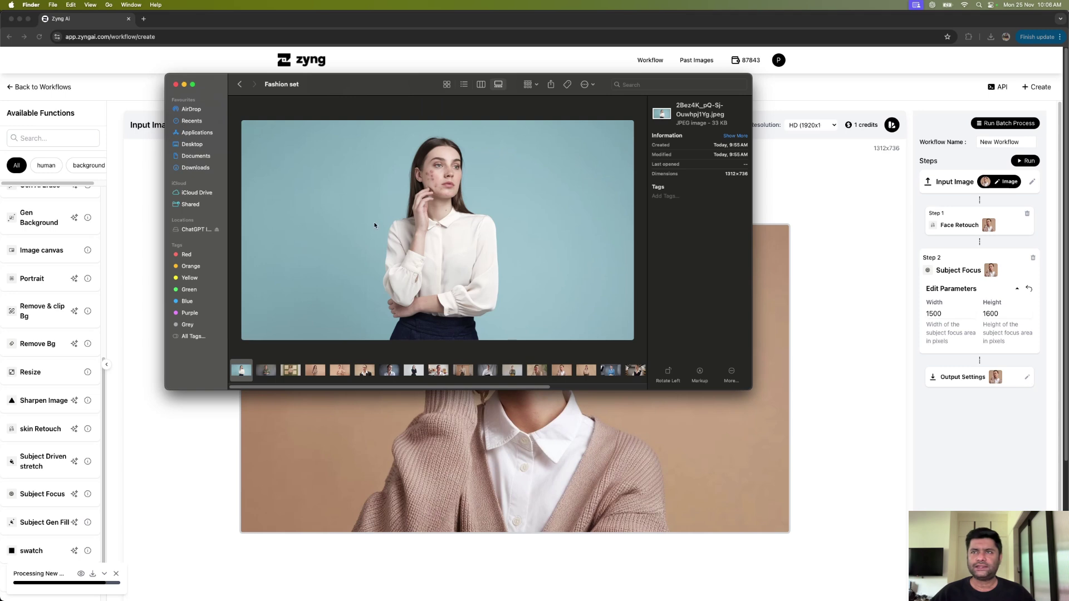
left_click_drag(752, 389, 941, 590)
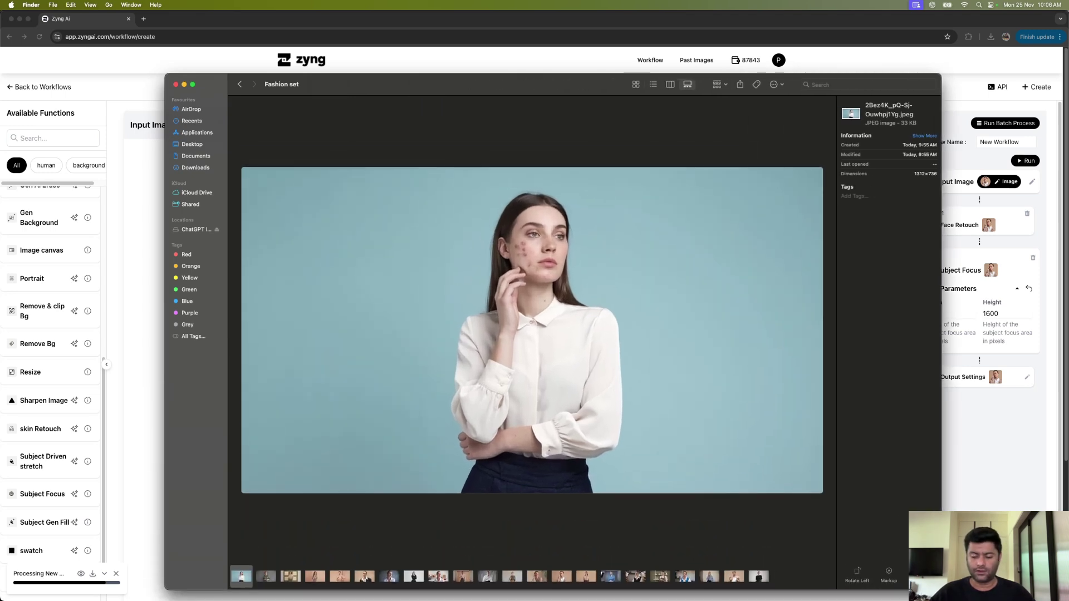
Browse the portraits in the Fashion set folder one by one to examine the models' skin blemishes and framing
key("Right")
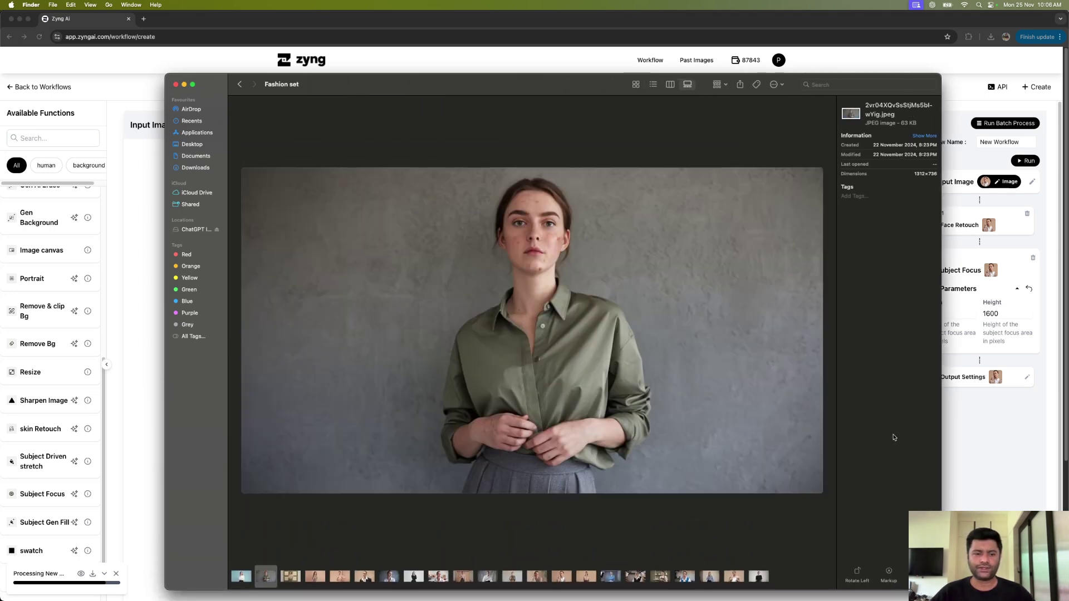
key("Right")
key("Right")
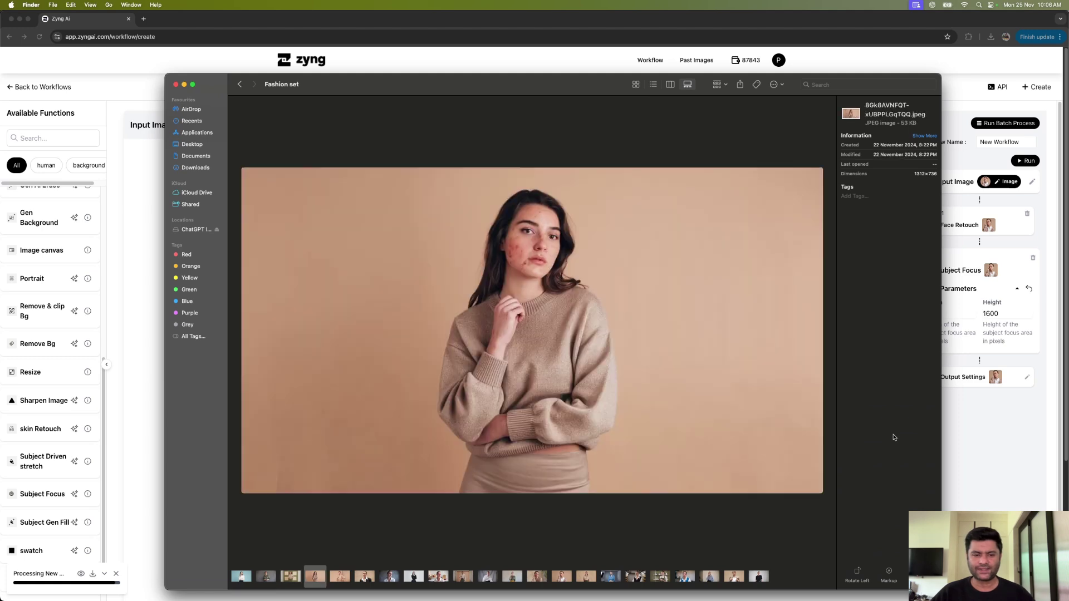
key("Right")
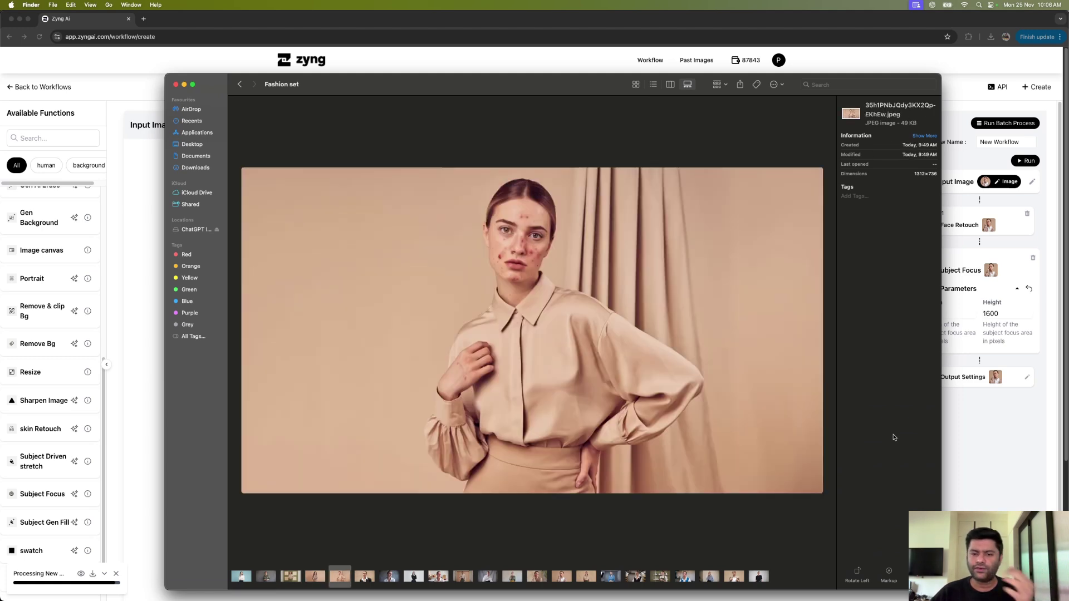
key("Right")
key("Right")
key("Right")
key("Right")
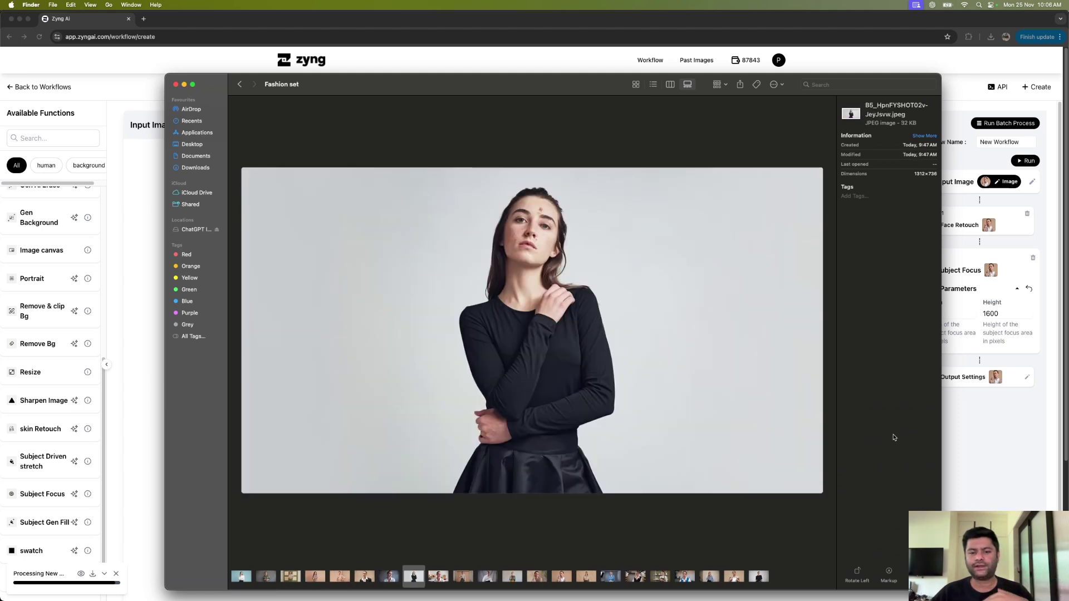
key("Right")
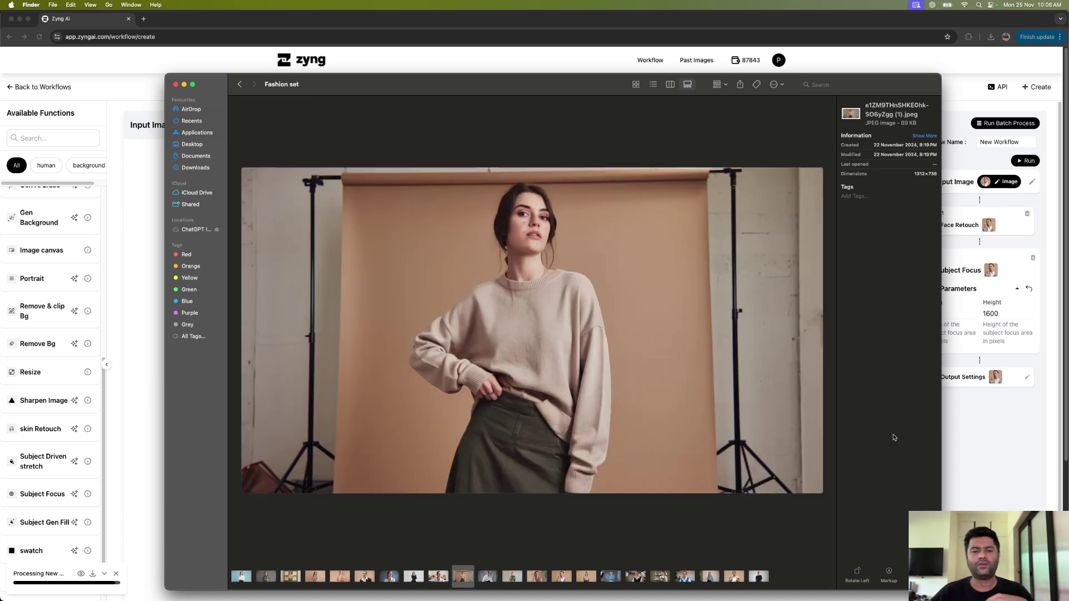
key("Right")
key("Right")
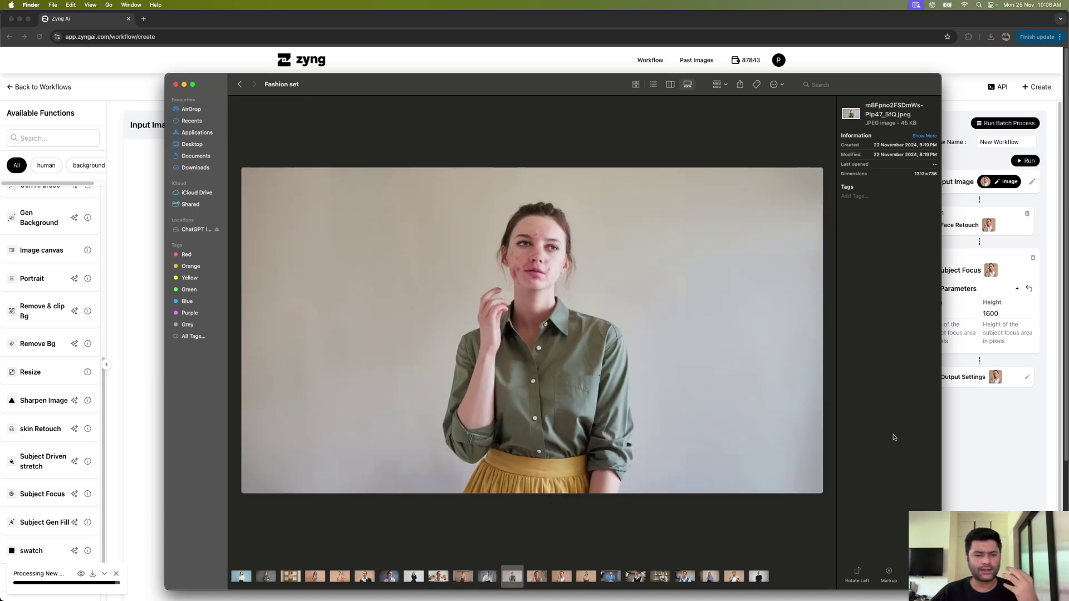
key("Right")
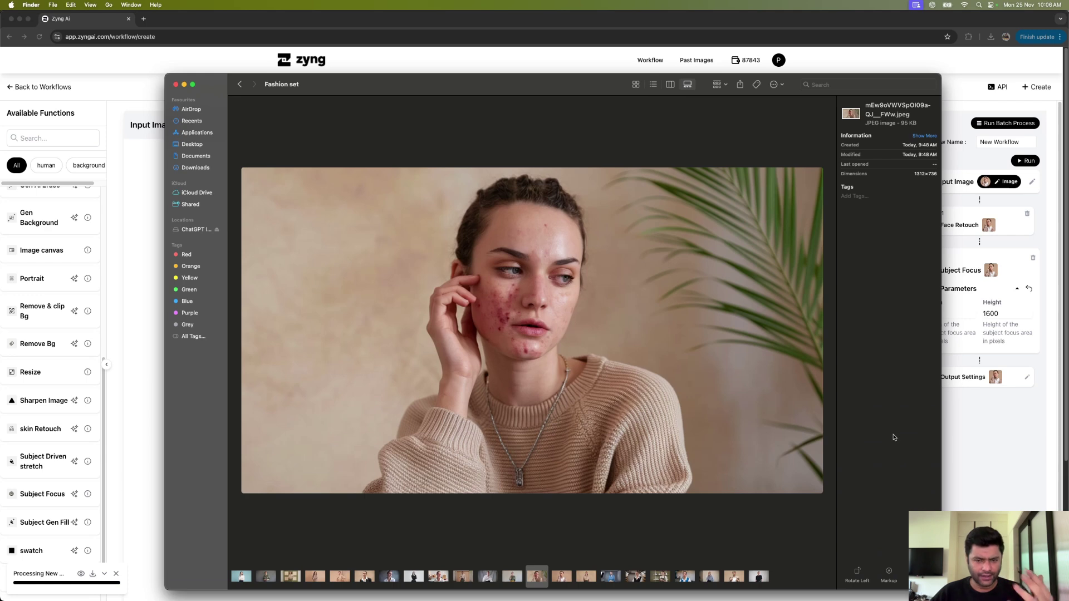
key("Right")
key("Right")
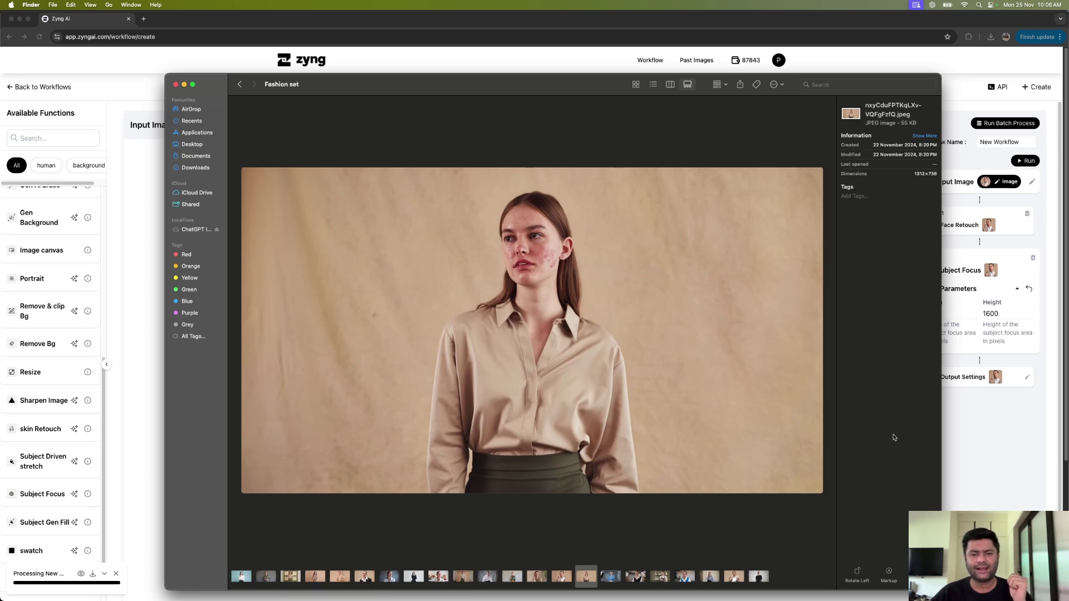
key("Right")
key("Right")
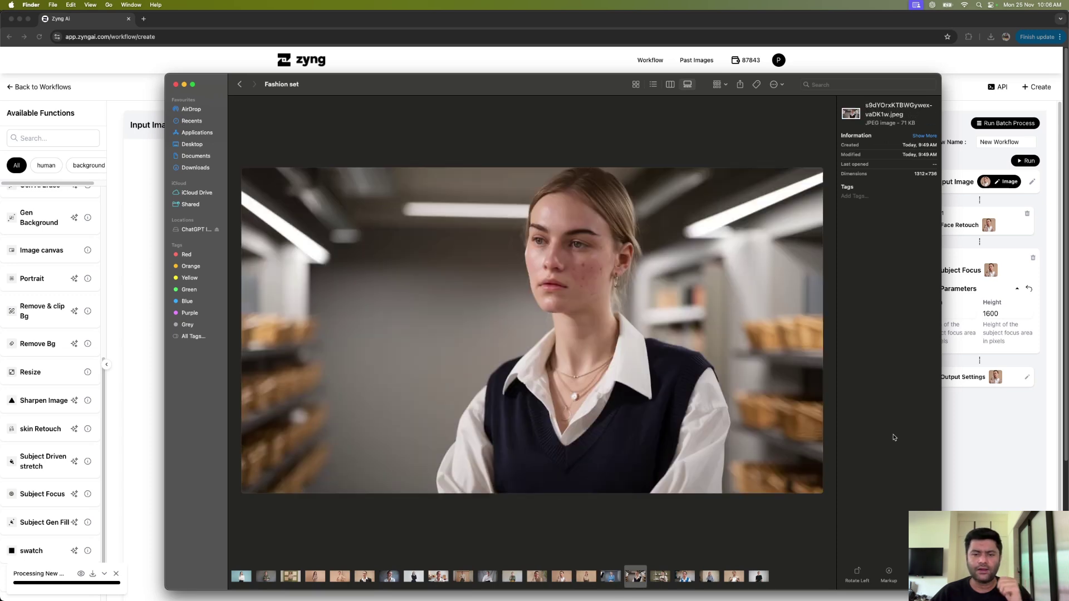
key("Right")
key("Right")
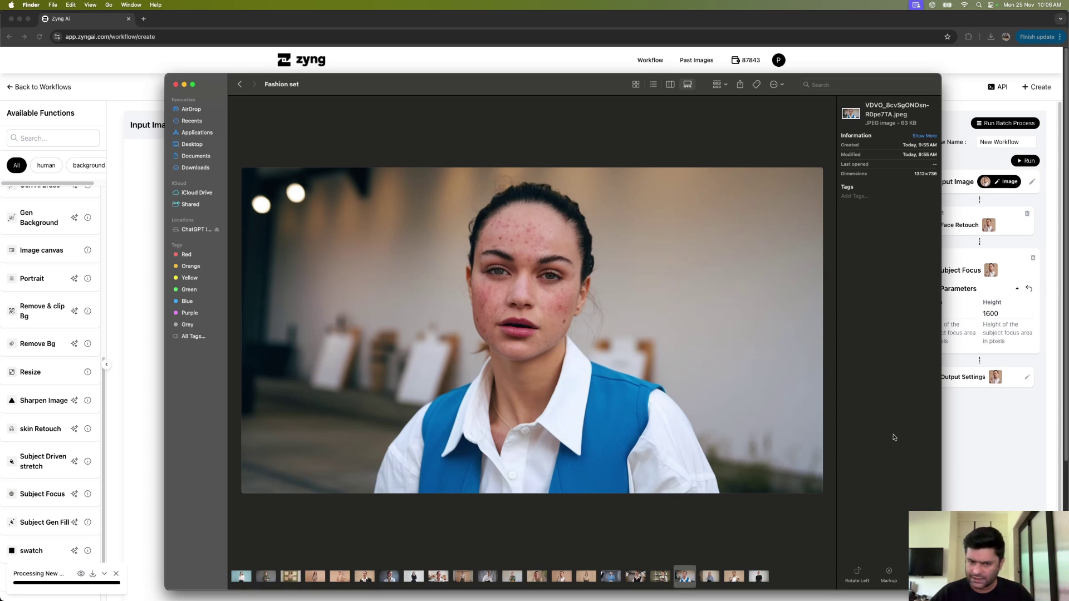
key("Right")
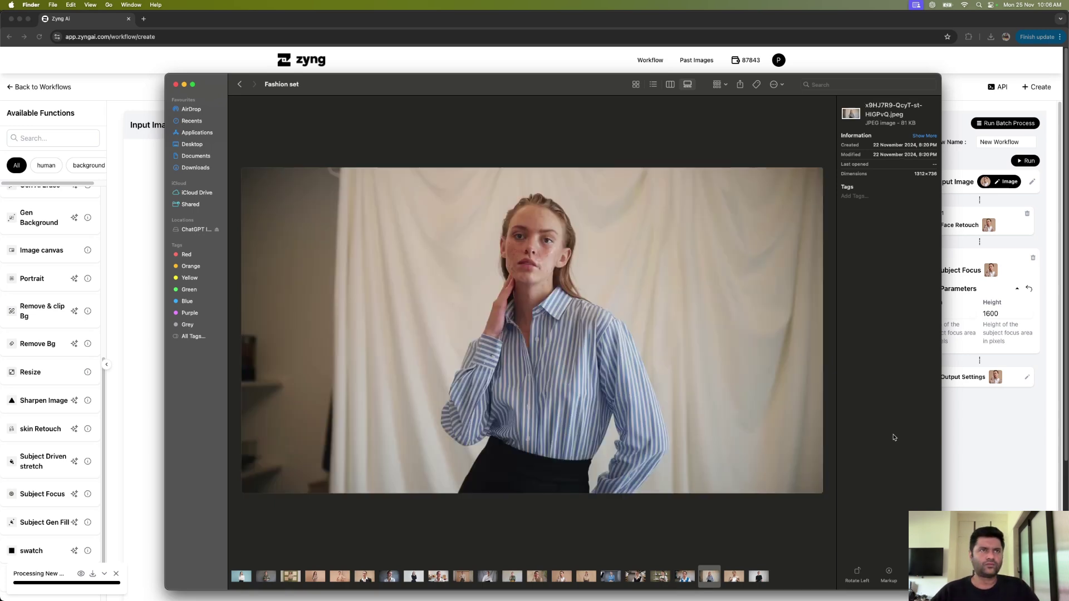
Switch to the Zyng workflow in Chrome, compare the input image with its Face Retouch result, and run the workflow
left_click(160, 388)
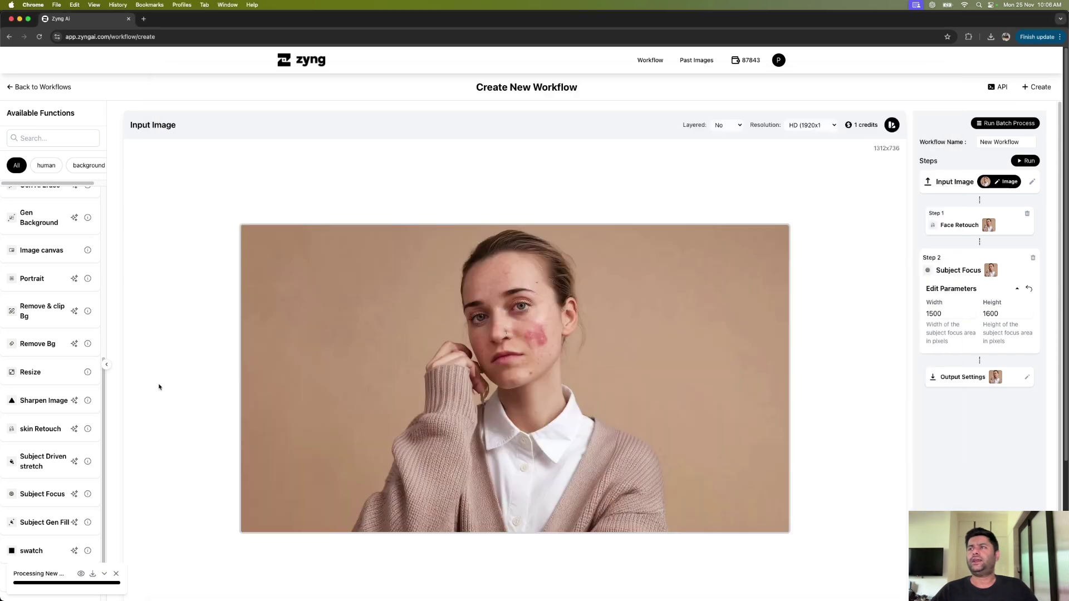
left_click(1013, 214)
mouse_move(1013, 214)
left_mouse_down()
mouse_move(1000, 183)
mouse_move(983, 223)
left_mouse_up()
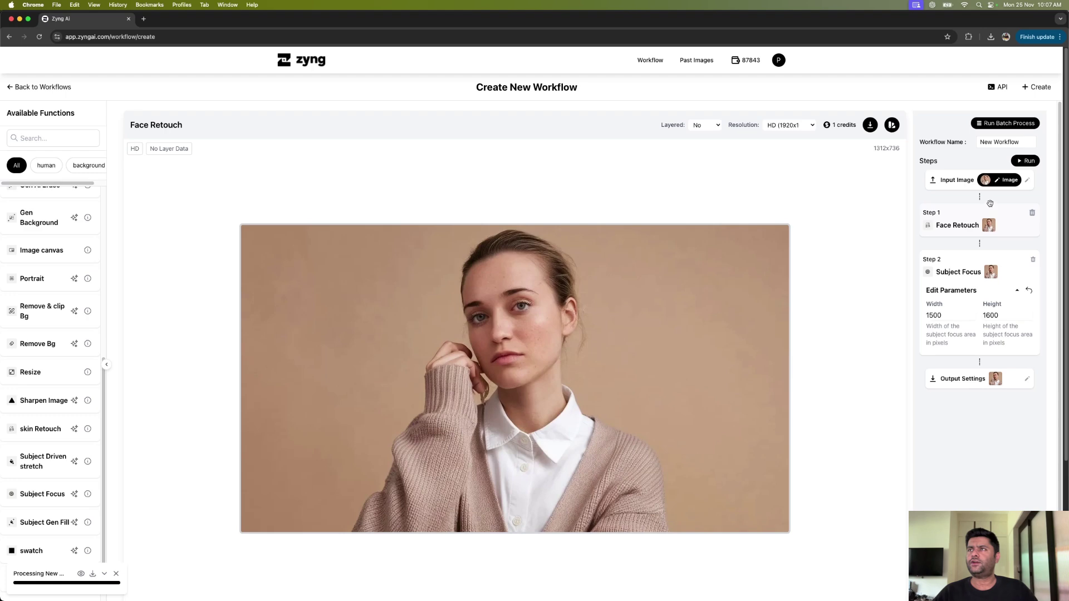
left_click(968, 181)
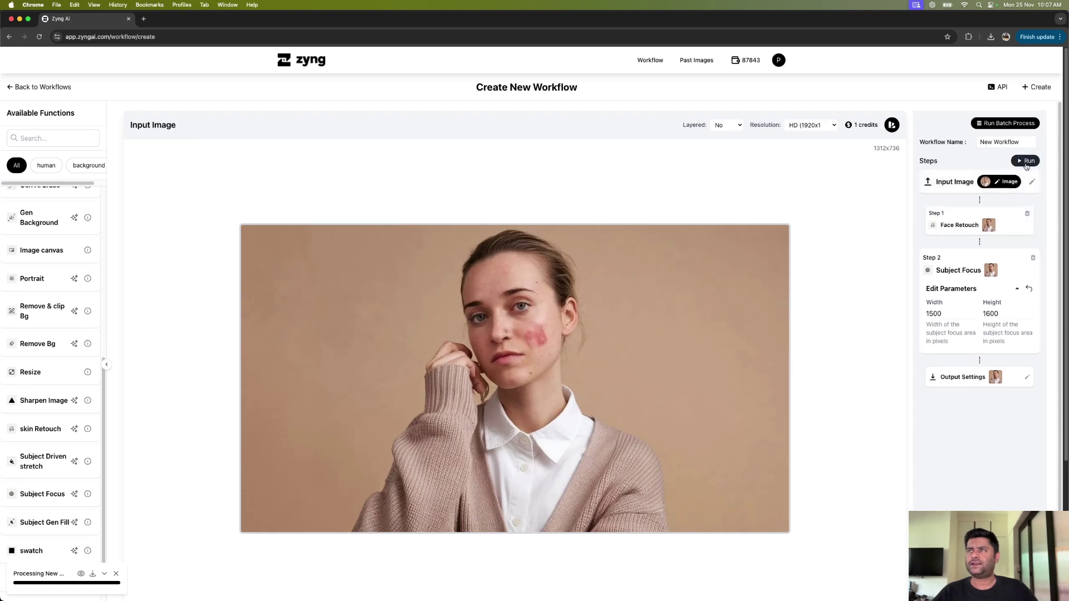
left_click(989, 226)
left_click(996, 182)
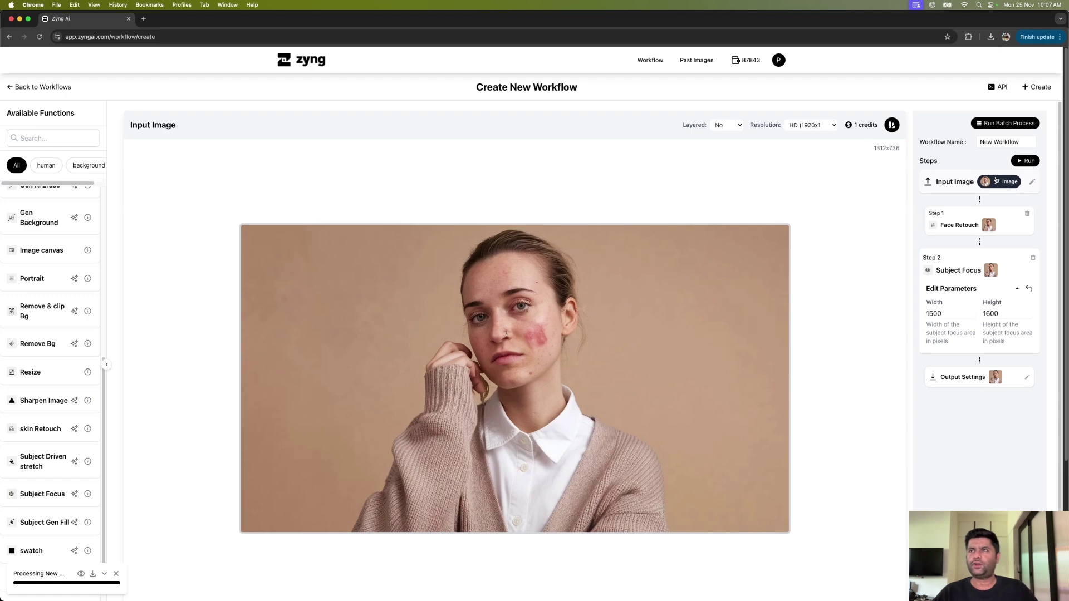
left_click(948, 266)
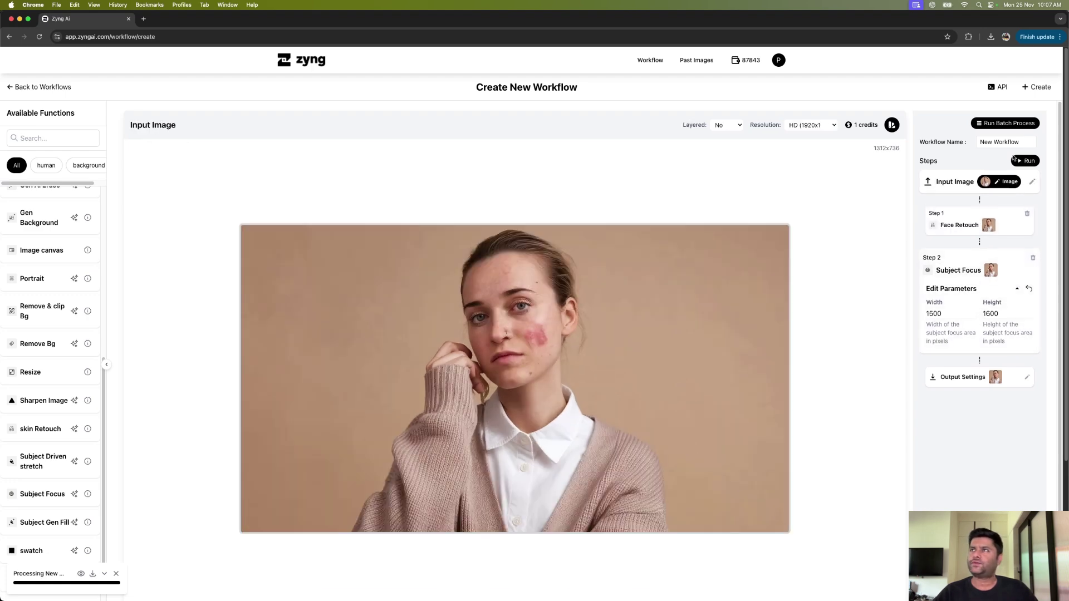
left_click(1018, 160)
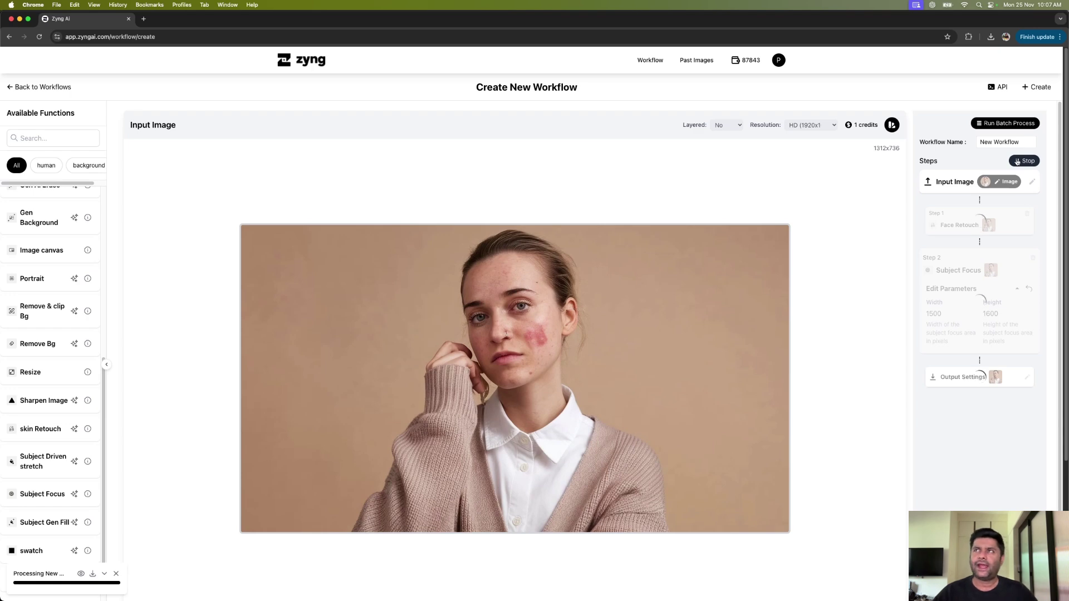
Replace the images selected for the batch process with all the images from the Fashion set folder
left_click(983, 124)
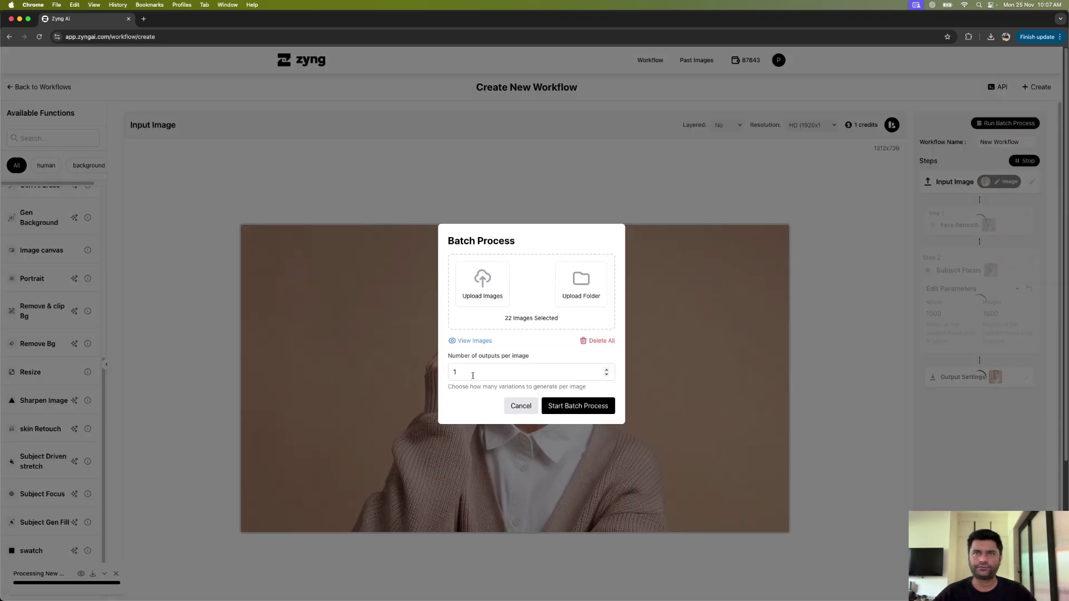
left_click(592, 344)
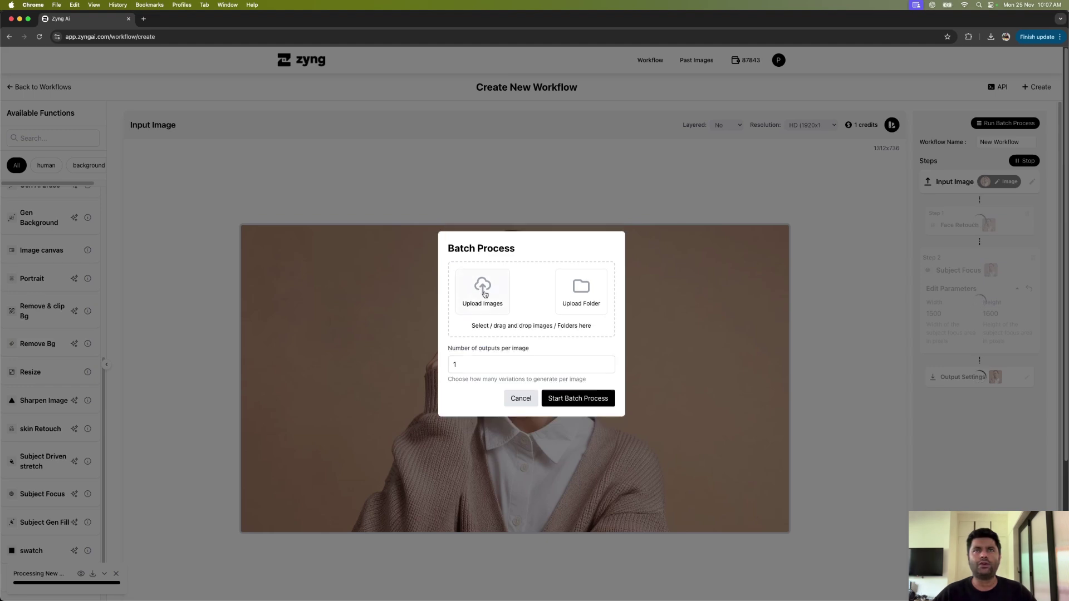
left_click(484, 294)
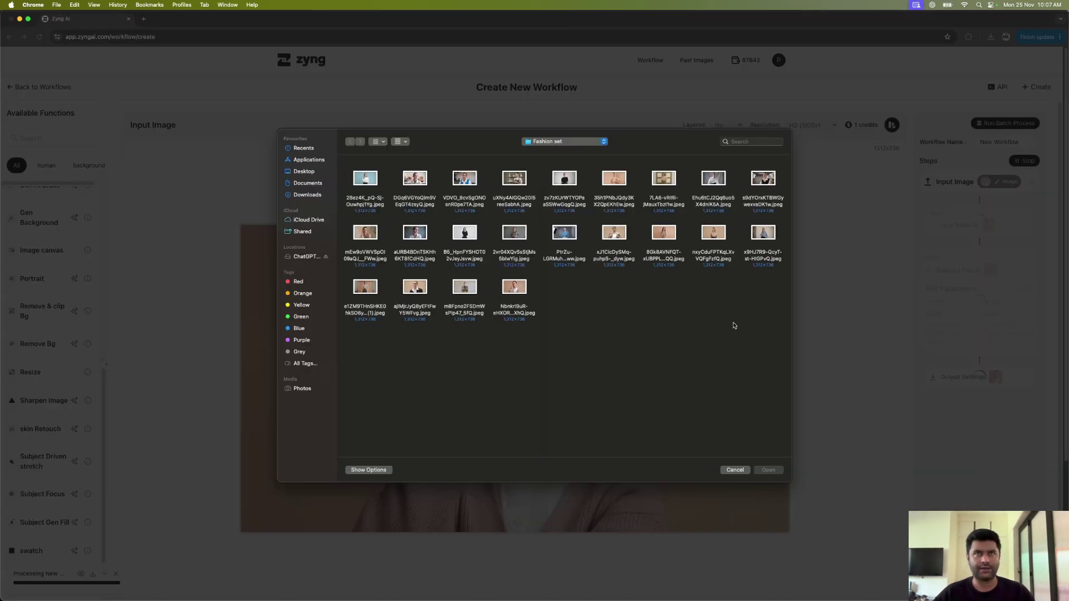
key("super+a")
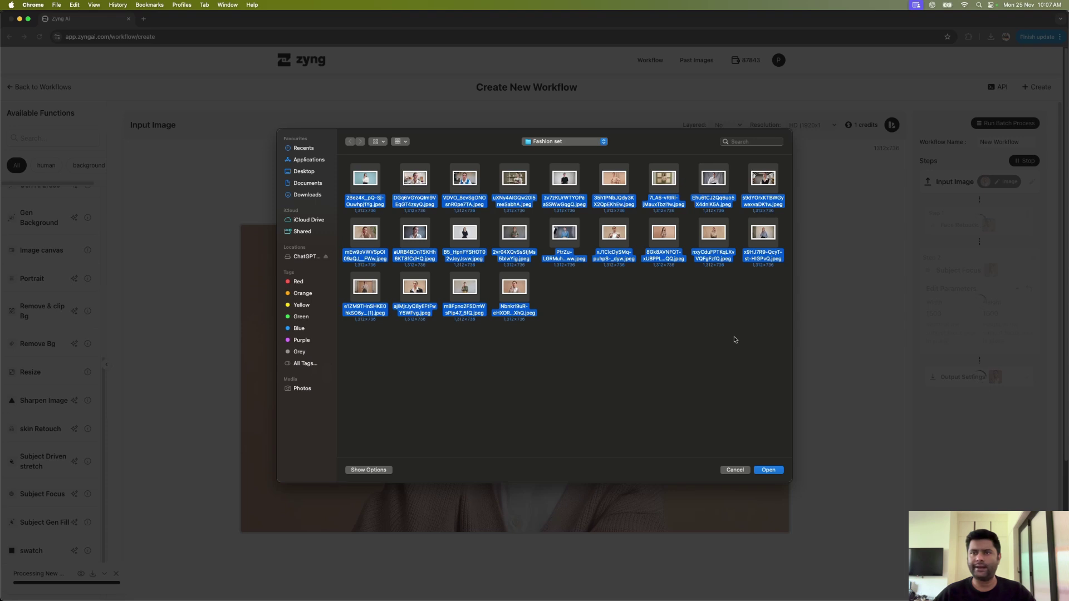
left_click(770, 470)
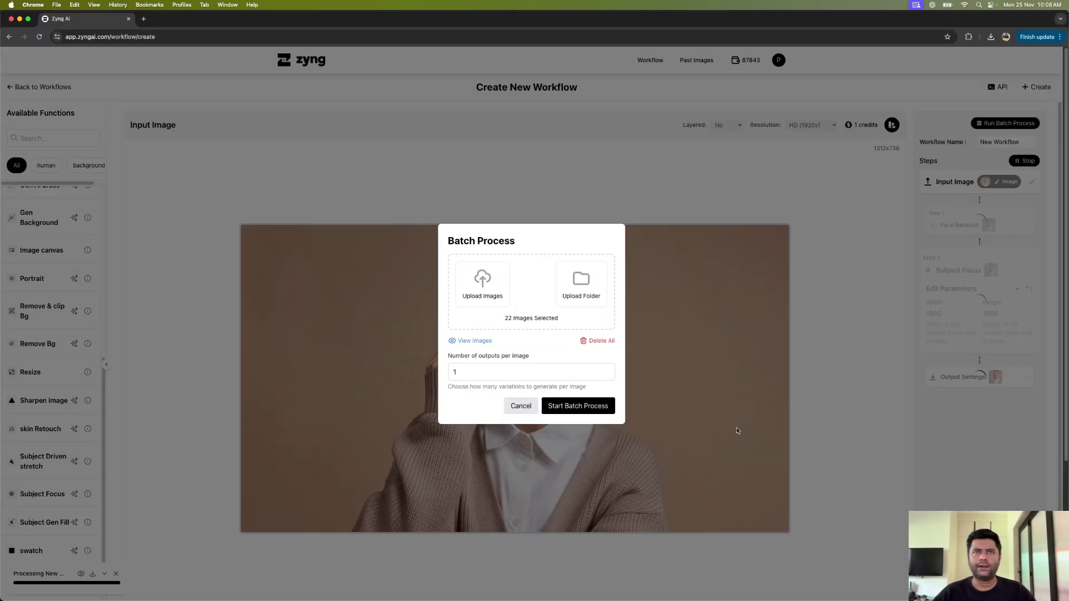
Review the images selected for the batch and start the batch process
left_click(469, 341)
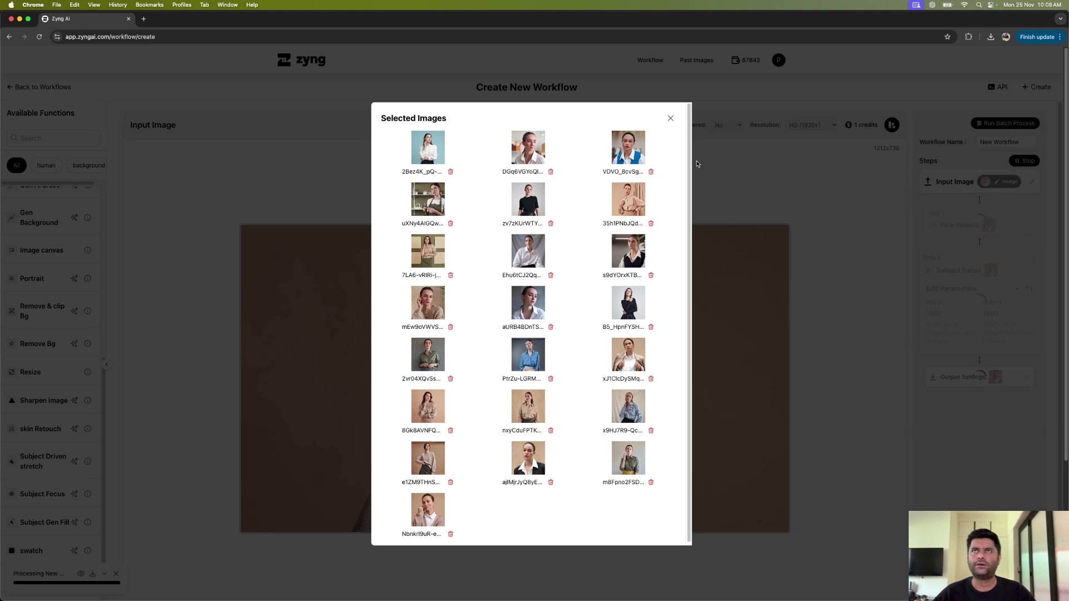
left_click(671, 120)
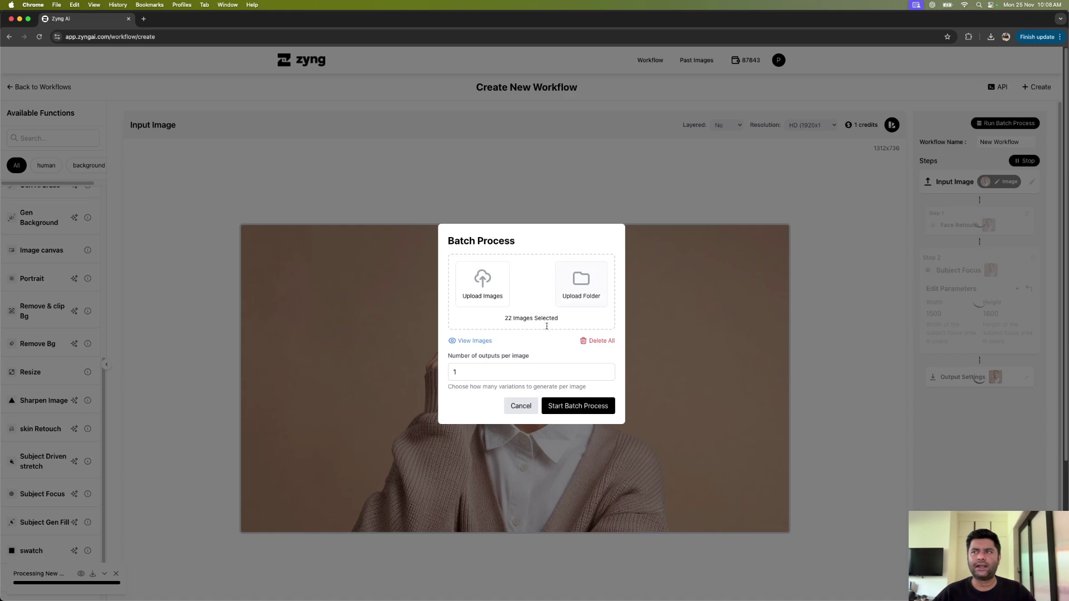
left_click(567, 408)
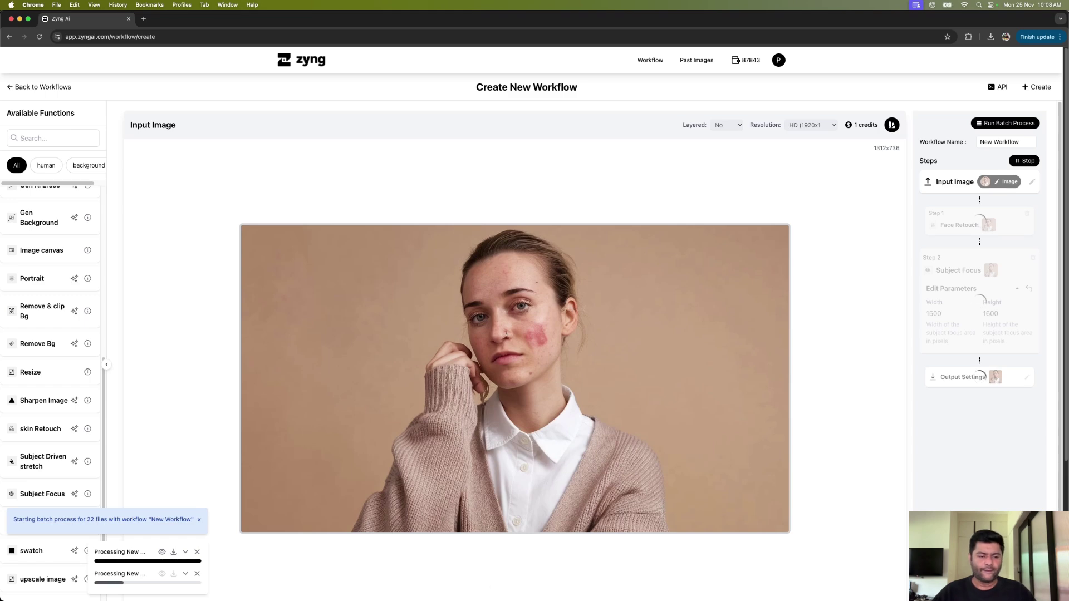
Arrange the Chrome window and the Fashion set Finder window side by side in a split screen
key("super+Tab")
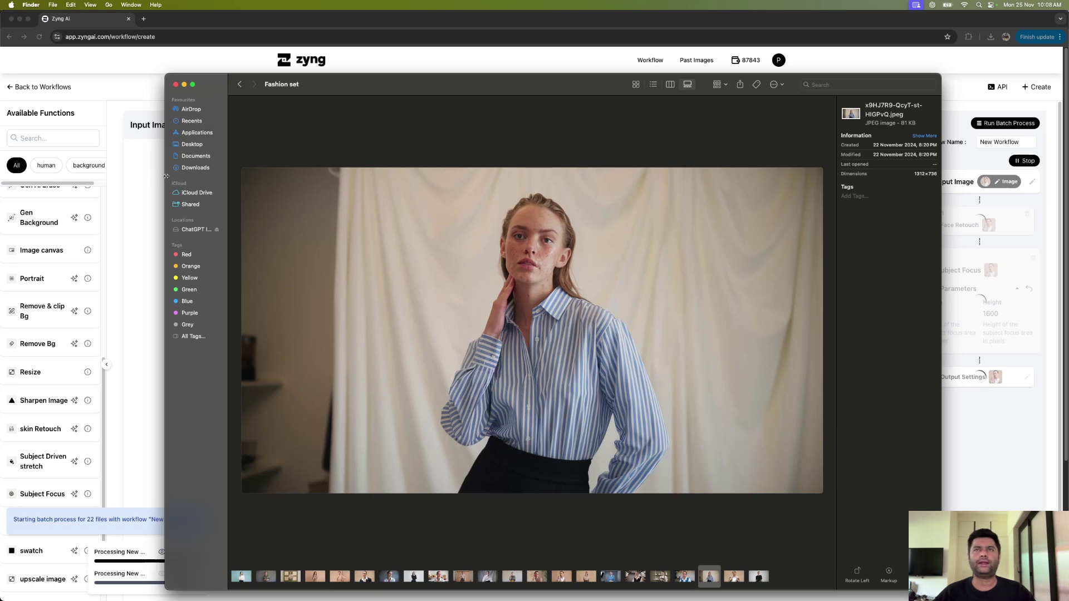
left_click_drag(167, 178, 343, 179)
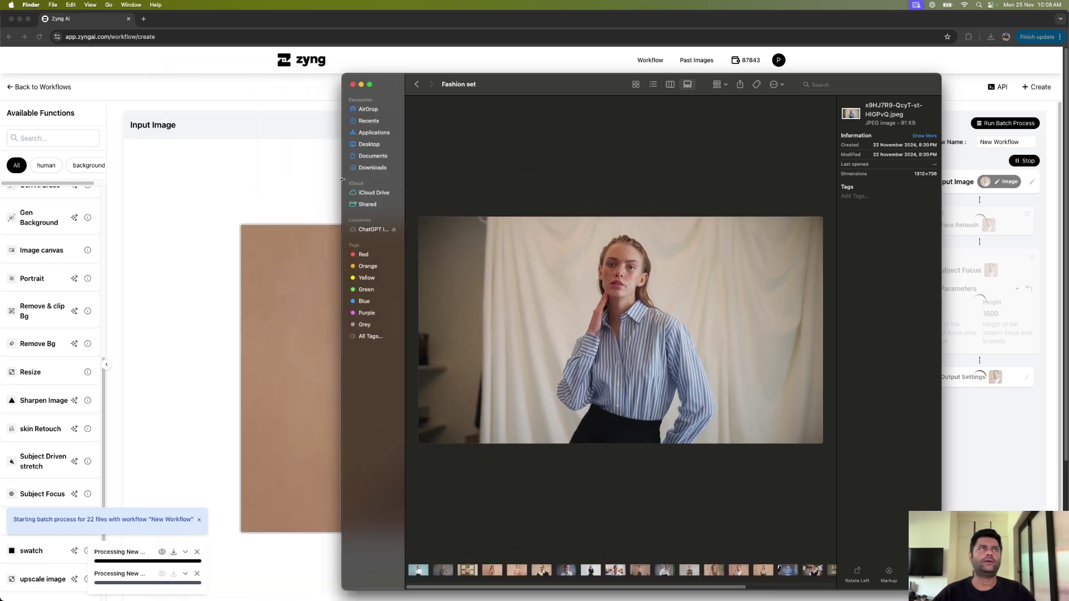
left_click(30, 21)
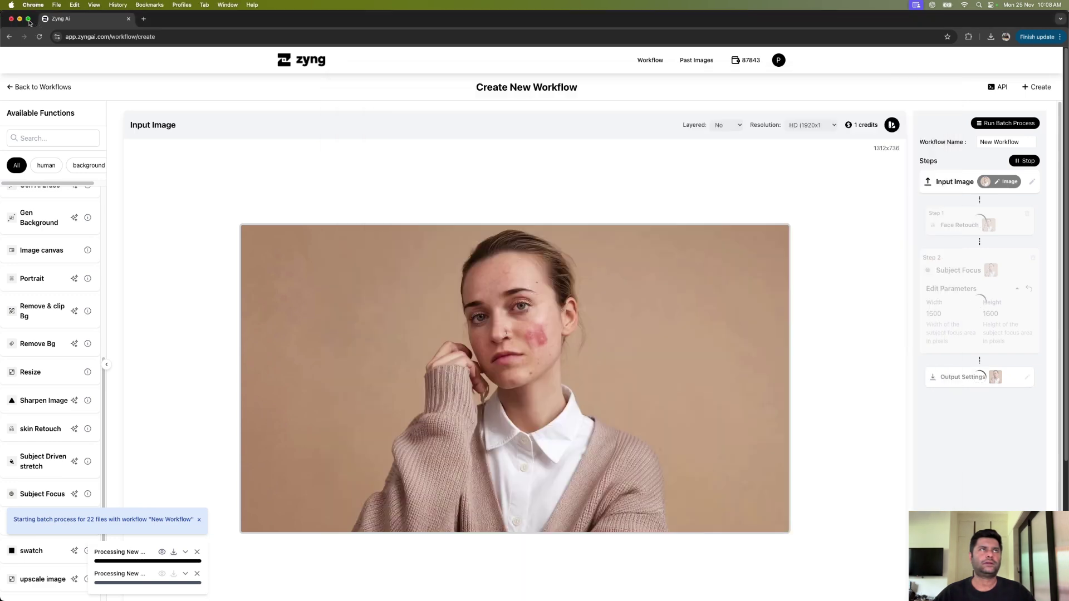
mouse_move(29, 21)
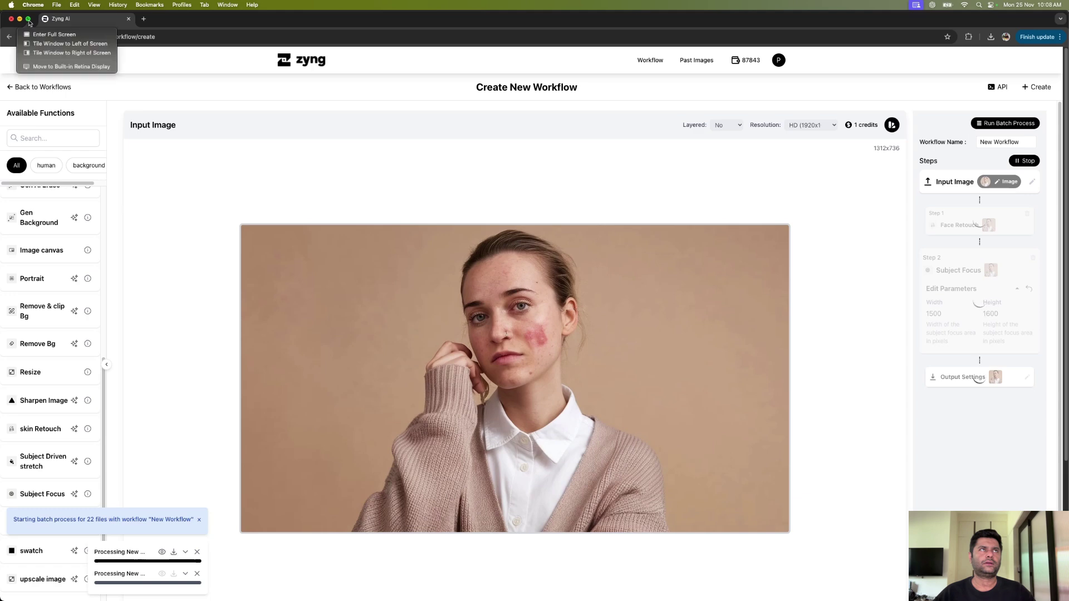
left_click(45, 44)
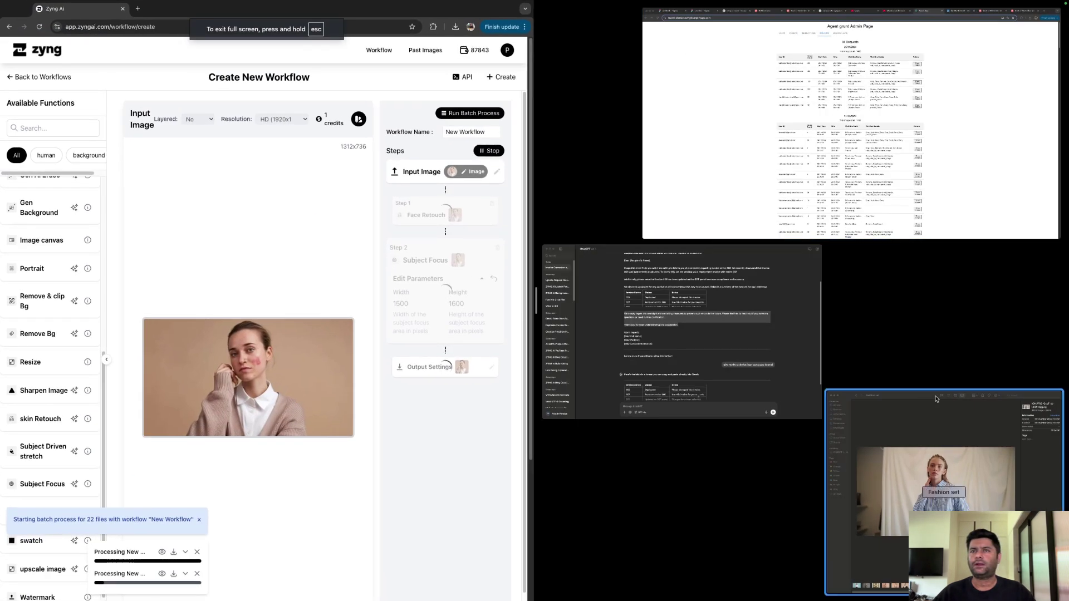
left_click(941, 428)
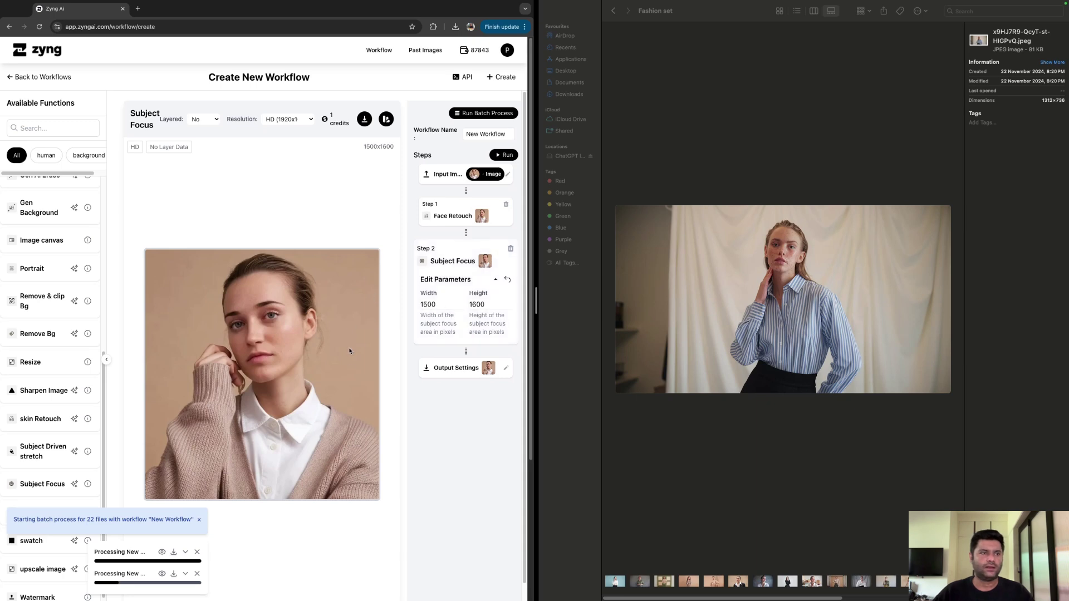
Open the running batch's results, check the single-image view, return to the grid and refresh the results
left_click(162, 574)
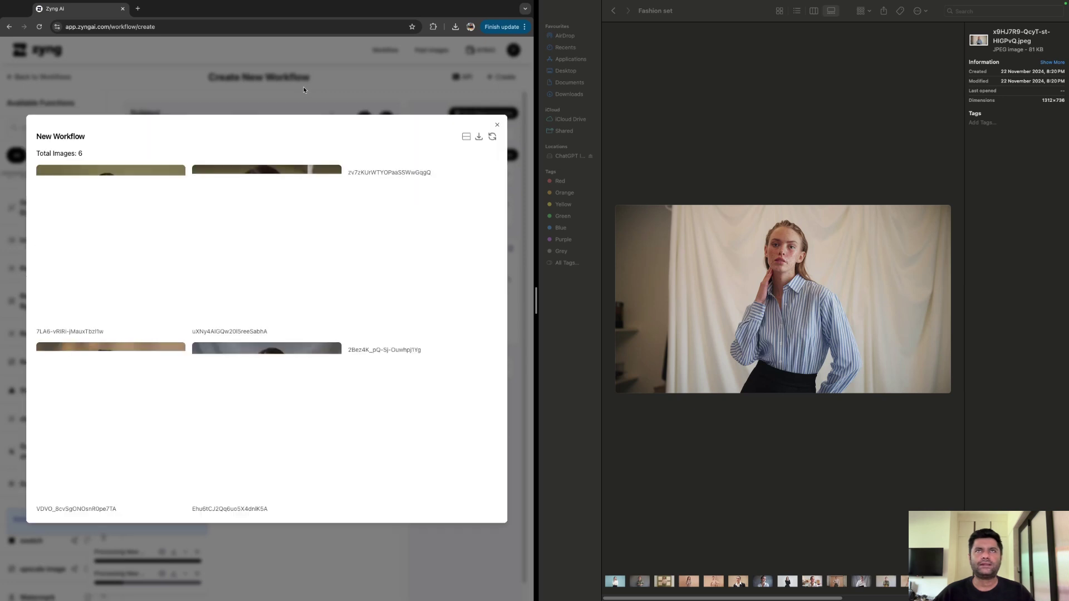
left_click(467, 137)
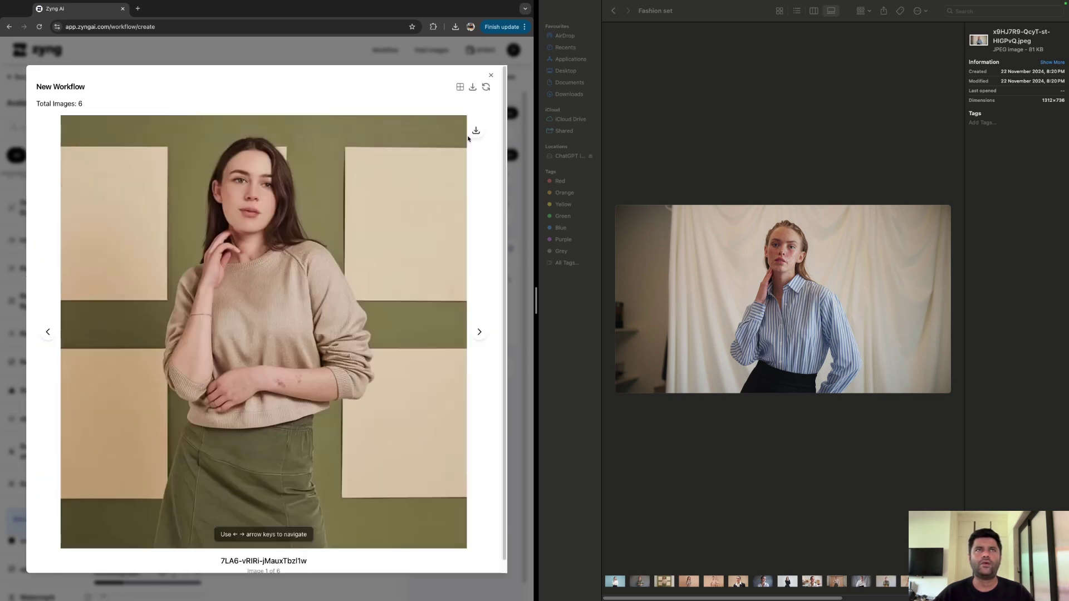
left_click(460, 88)
left_click(495, 138)
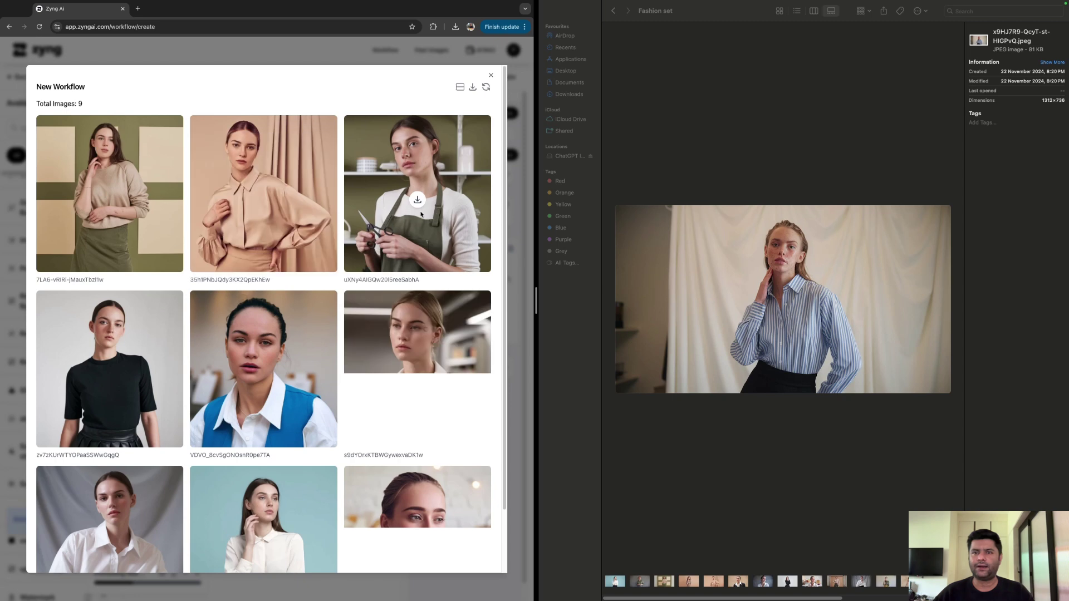
Examine the processed portraits in the results grid and refresh it to load newly finished images
scroll(421, 215, "down", 1)
mouse_move(443, 360)
scroll(450, 356, "down", 2)
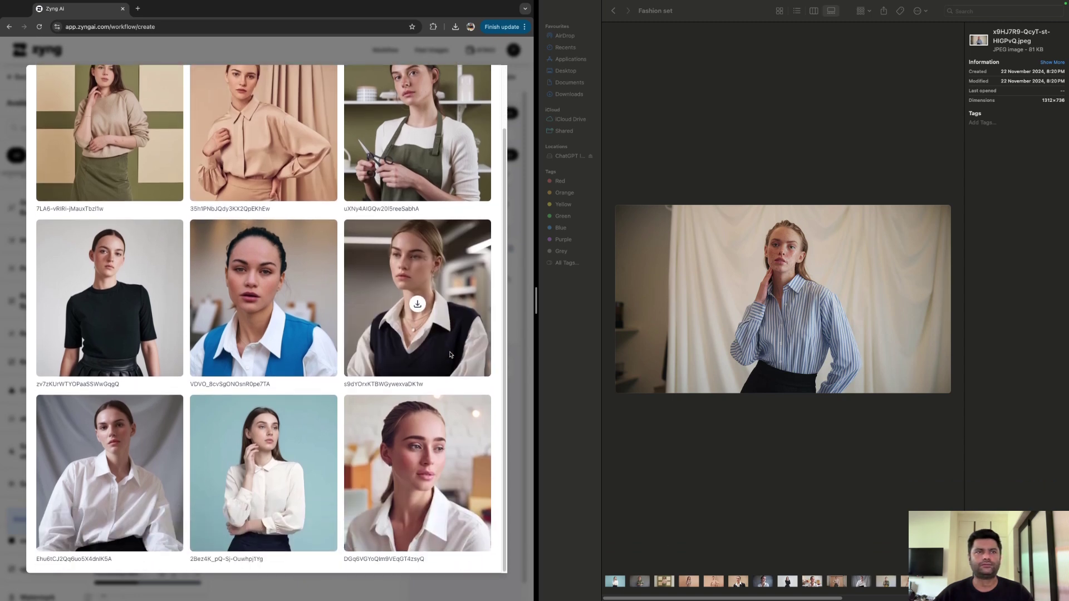
scroll(451, 354, "up", 3)
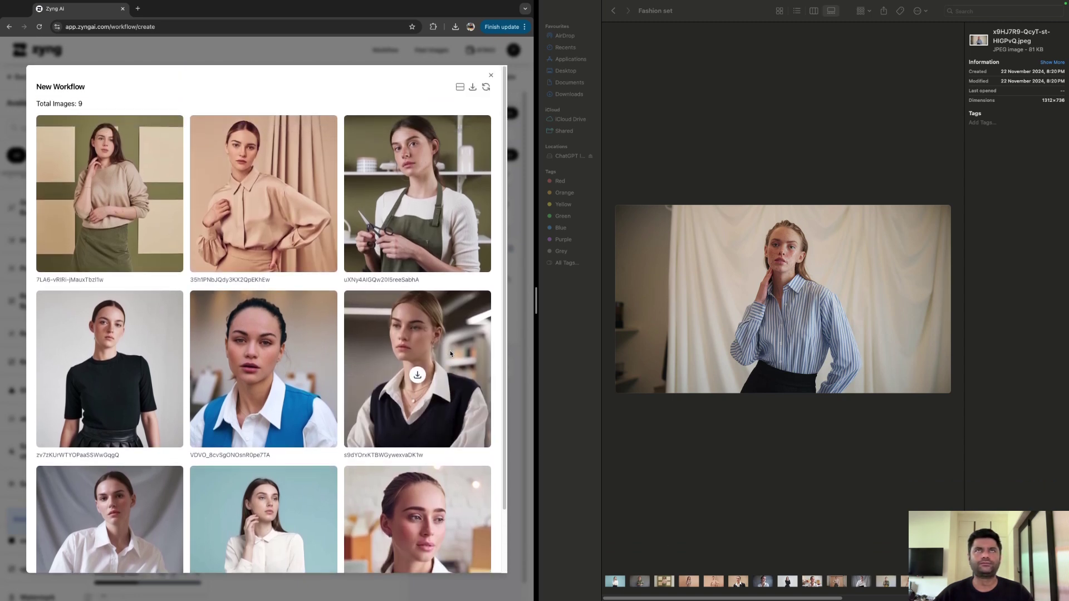
left_click(486, 88)
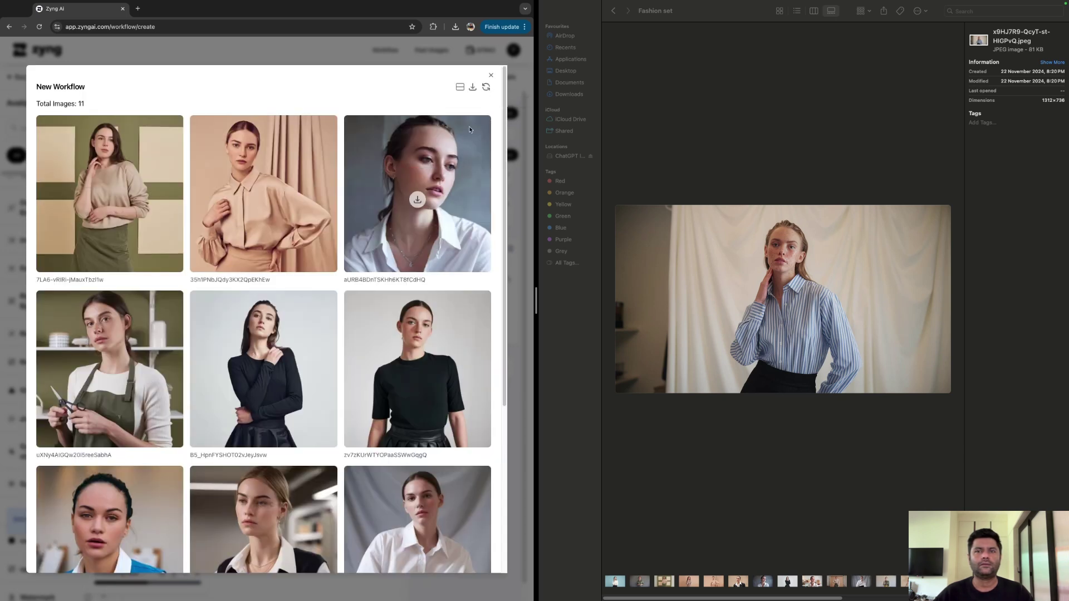
mouse_move(265, 301)
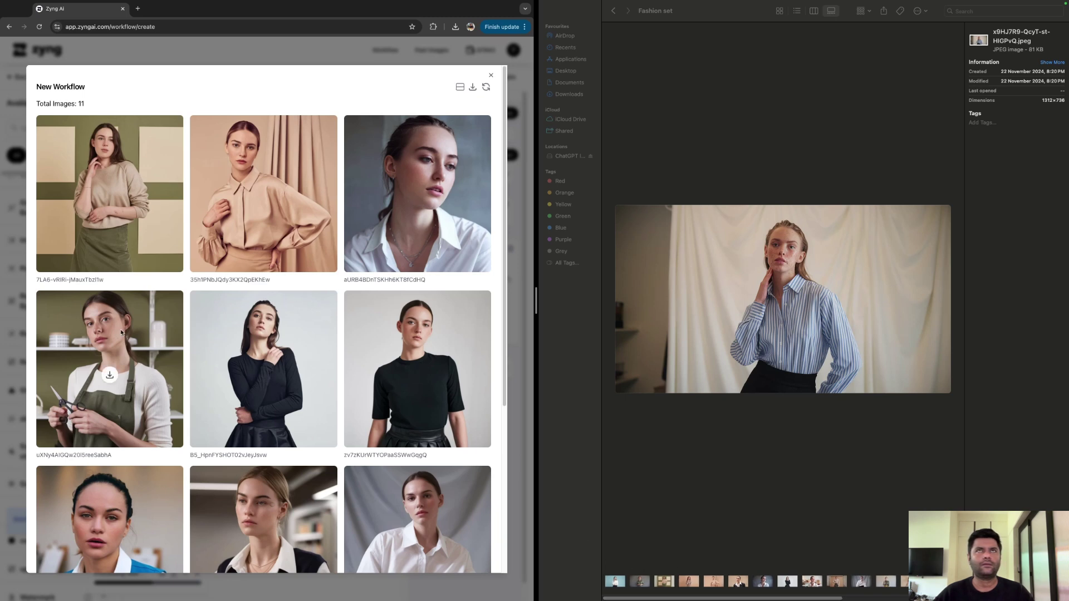
Compare the first three processed portraits in single-image view with their originals in the Fashion set folder
left_click(460, 87)
left_click(667, 583)
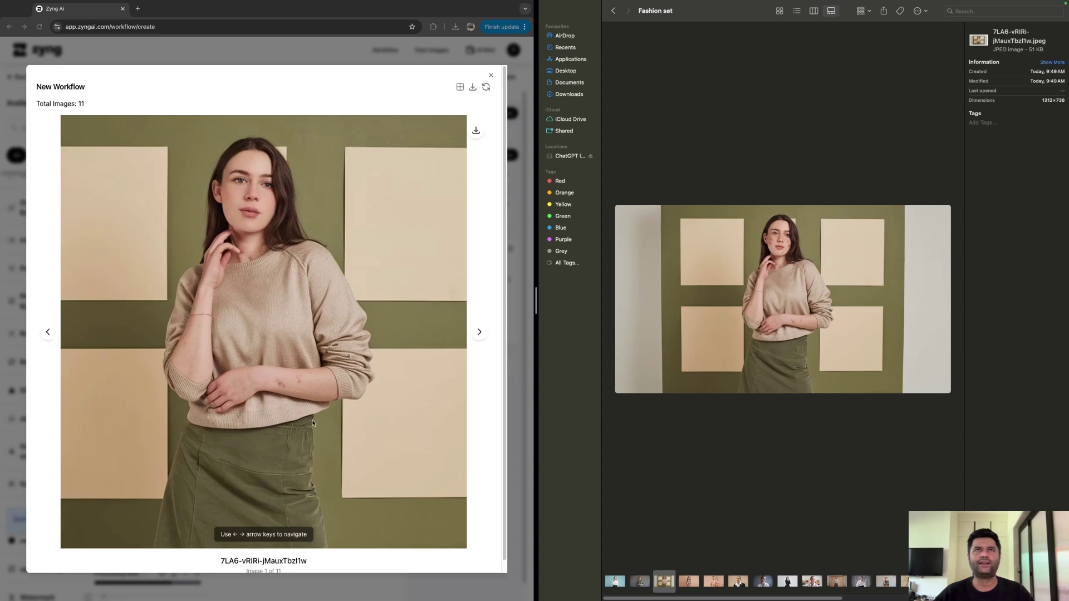
left_click(480, 333)
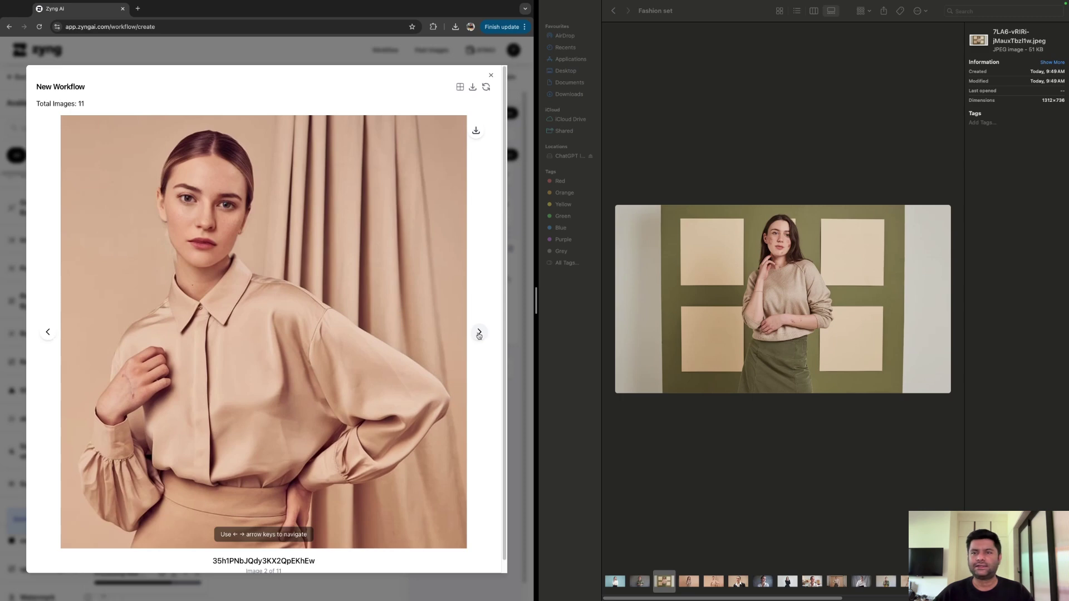
left_click(722, 575)
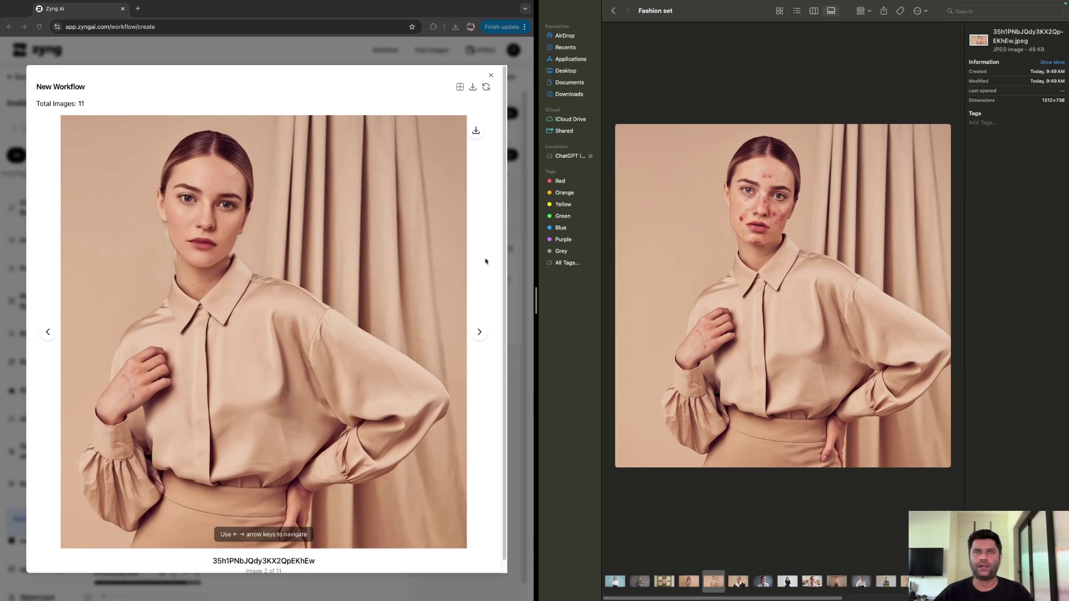
left_click(479, 333)
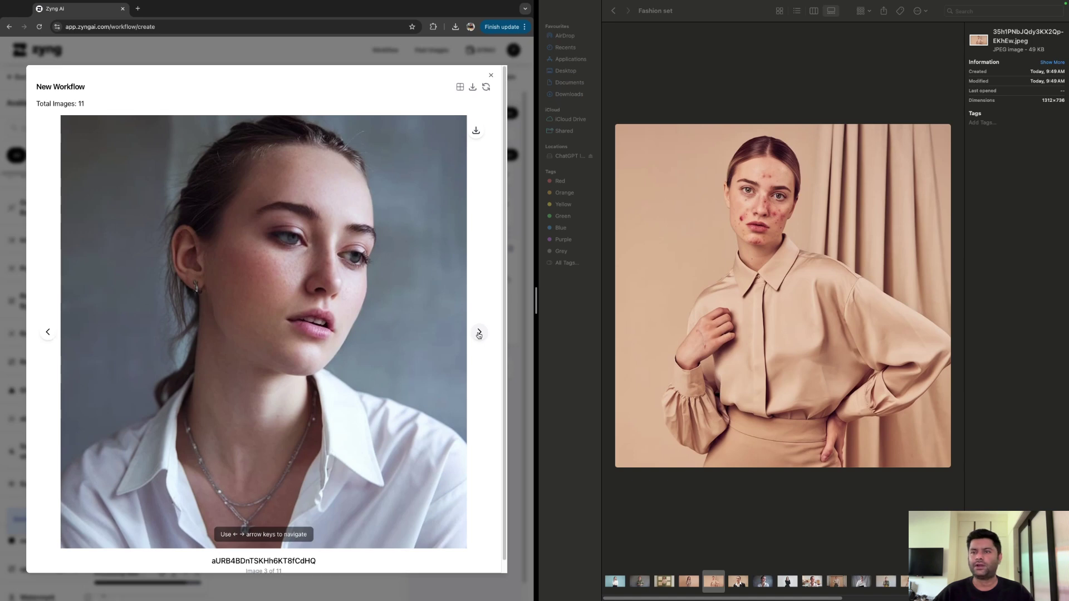
left_click(764, 583)
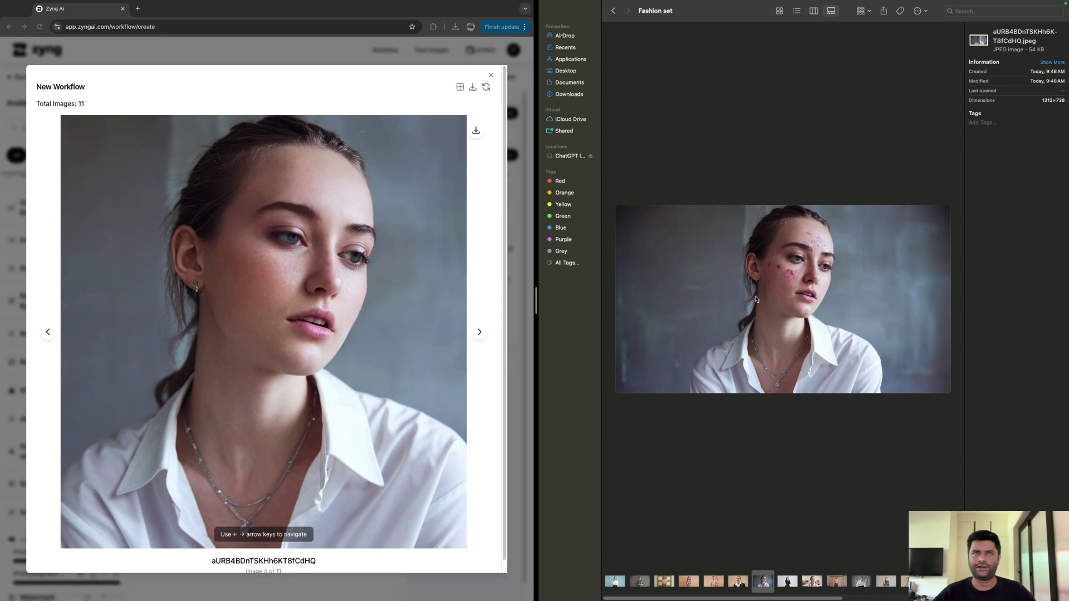
Compare the fifth and sixth processed portraits with their originals, enlarging the original of the fifth for a closer look at the face
left_click(480, 336)
left_click(481, 334)
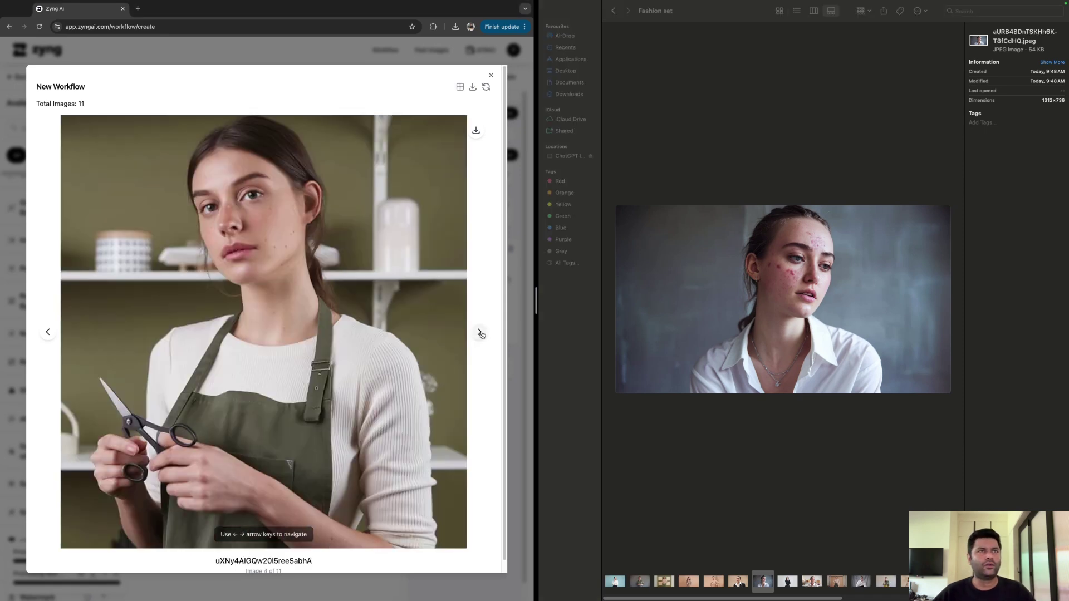
left_click(480, 333)
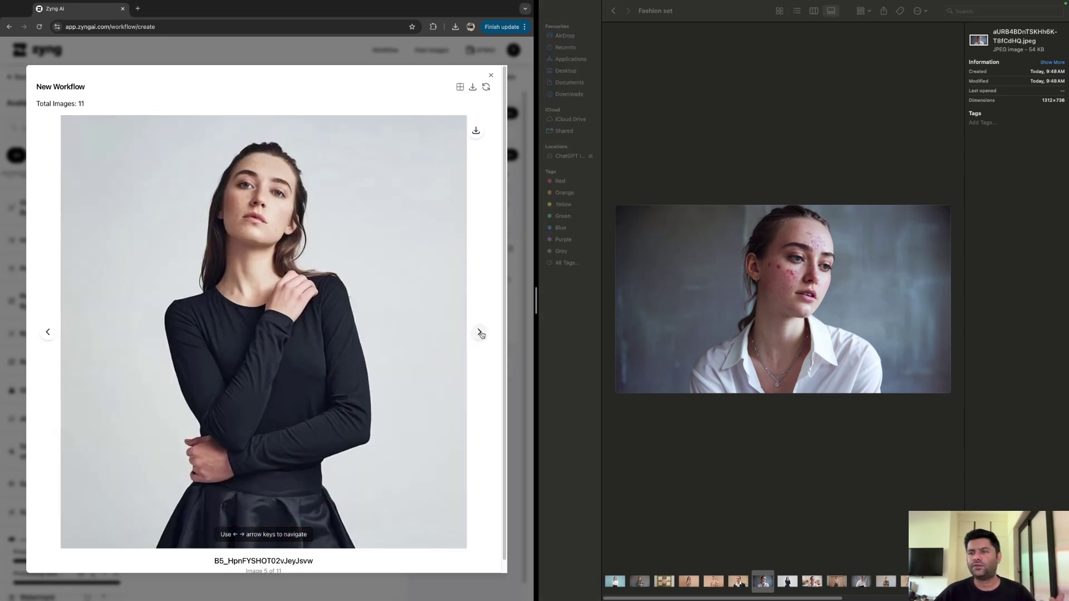
scroll(895, 584, "right", 5)
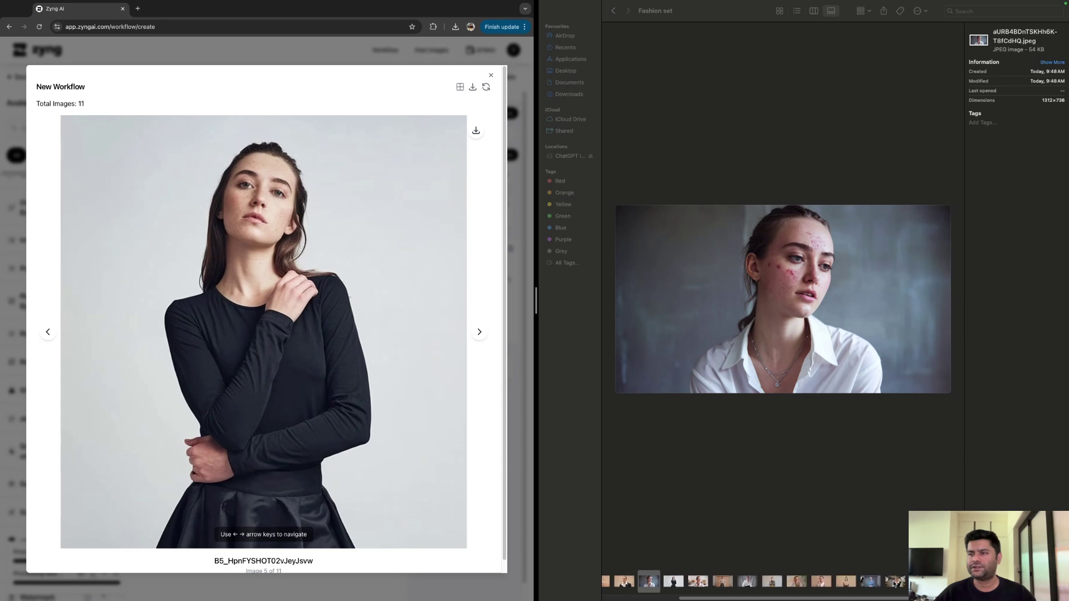
scroll(890, 584, "left", 5)
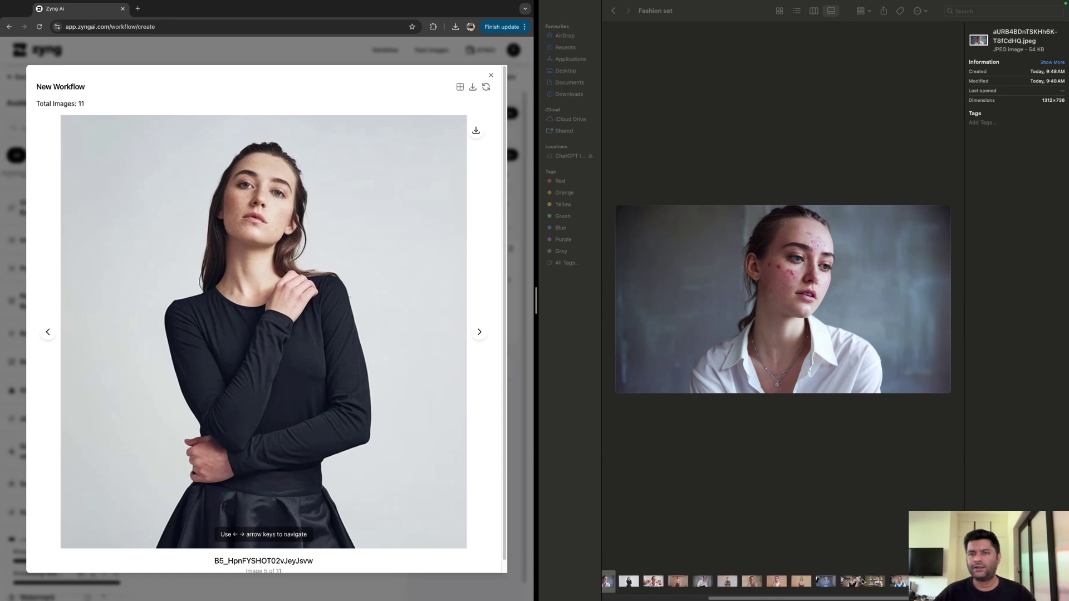
left_click(695, 584)
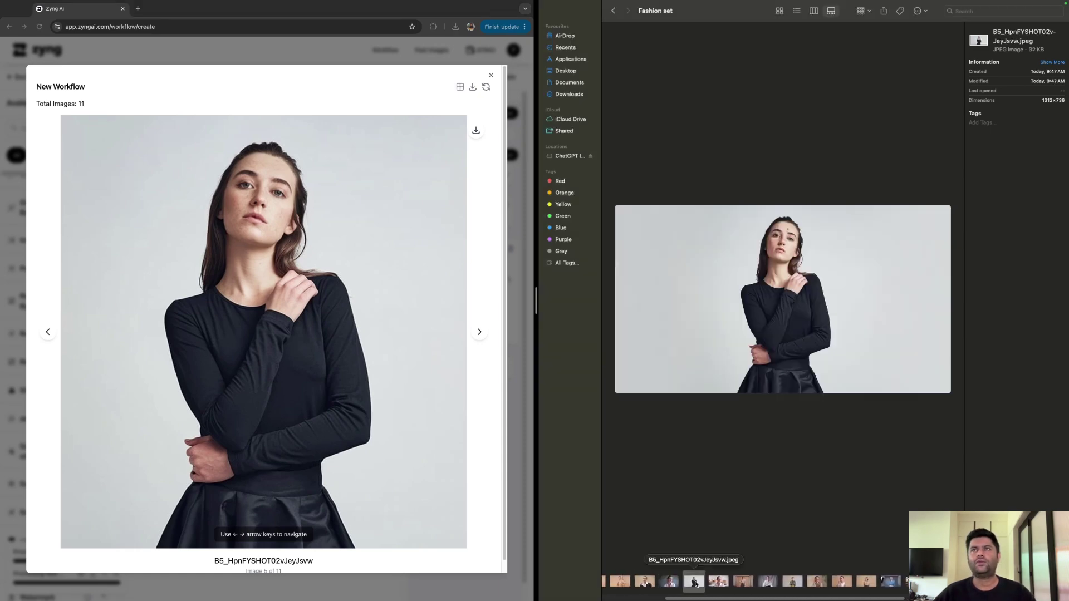
scroll(780, 309, "up", 5)
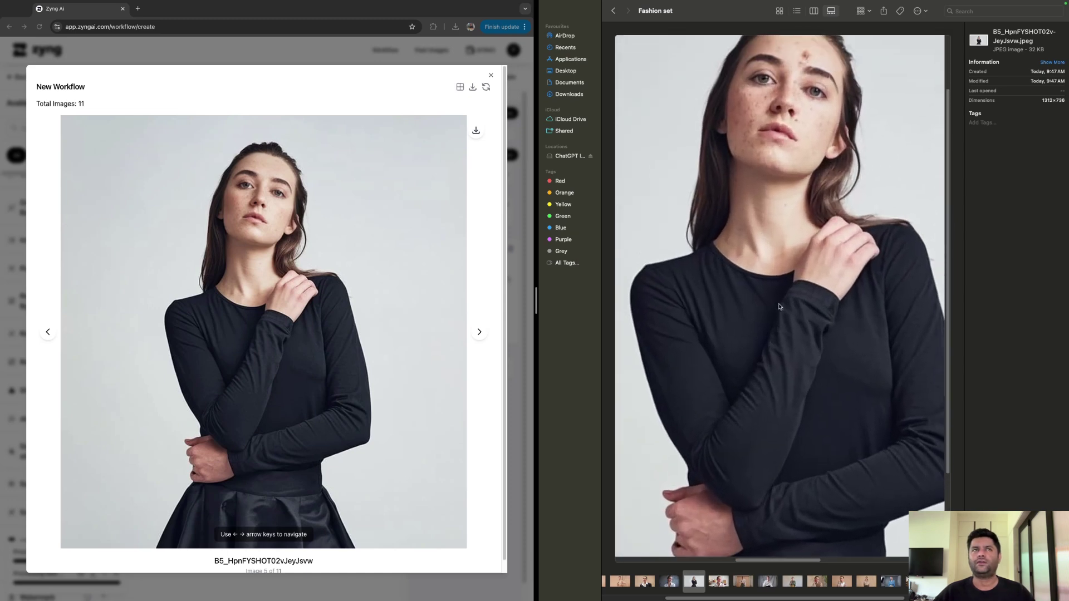
scroll(779, 307, "down", 2)
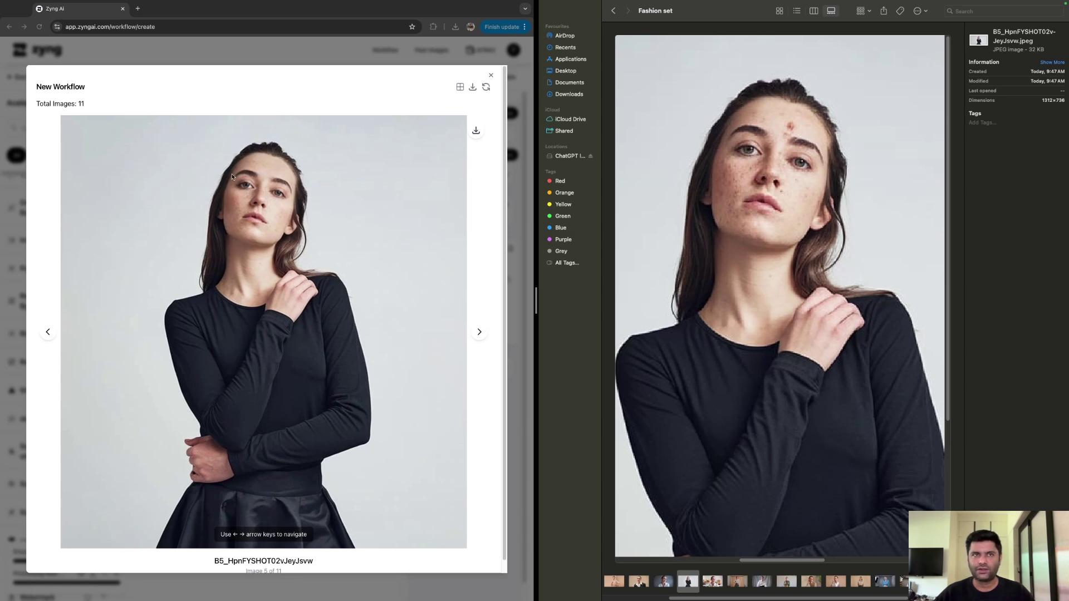
scroll(828, 208, "down", 5)
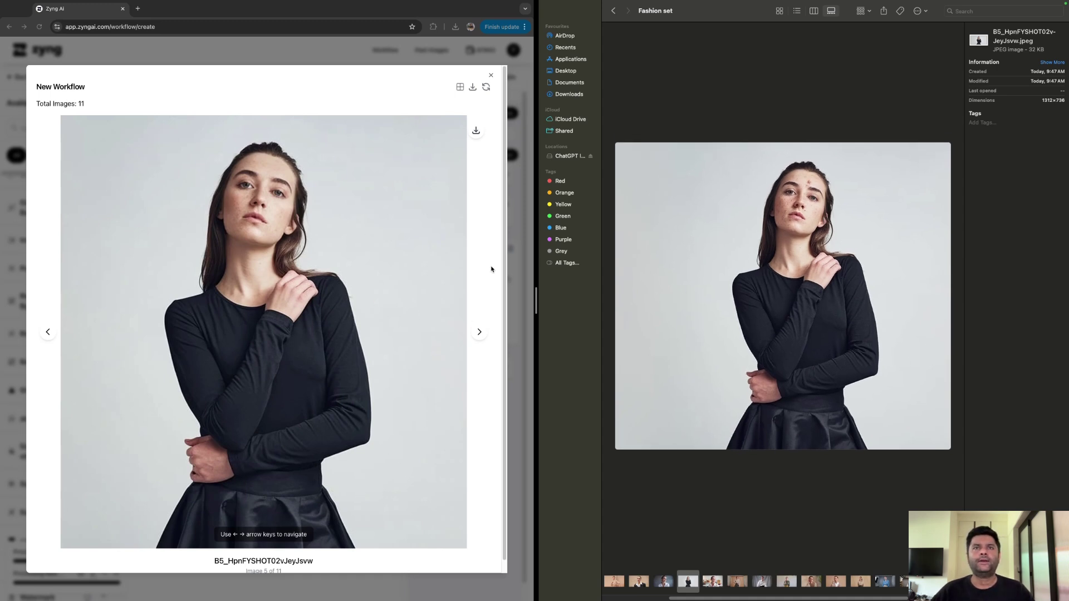
left_click(468, 327)
left_click(476, 333)
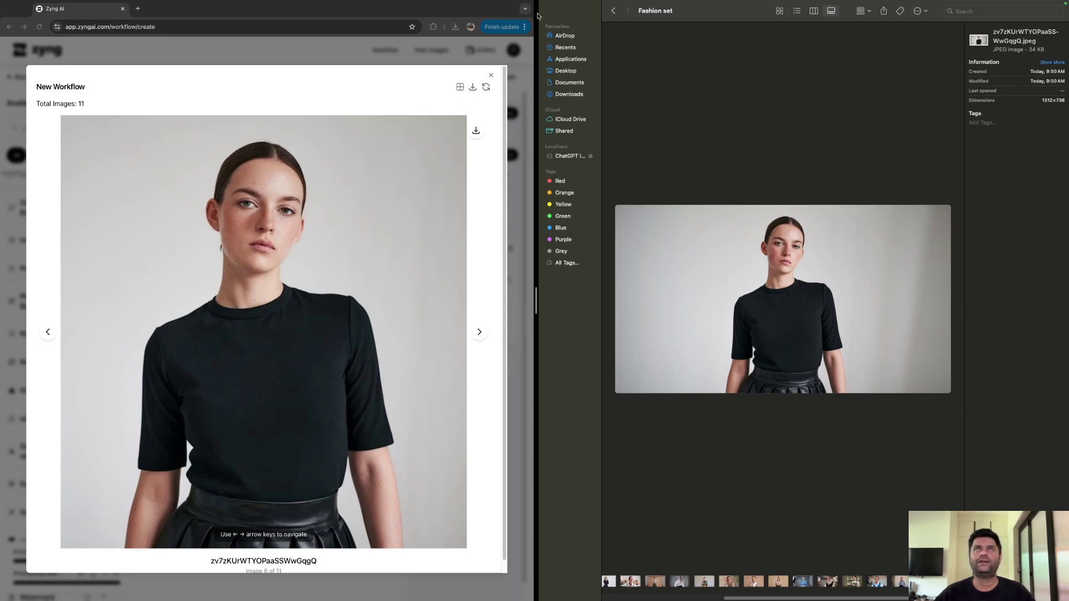
Close the Fashion set Finder window and the batch results to return to the workflow editor
mouse_move(552, 2)
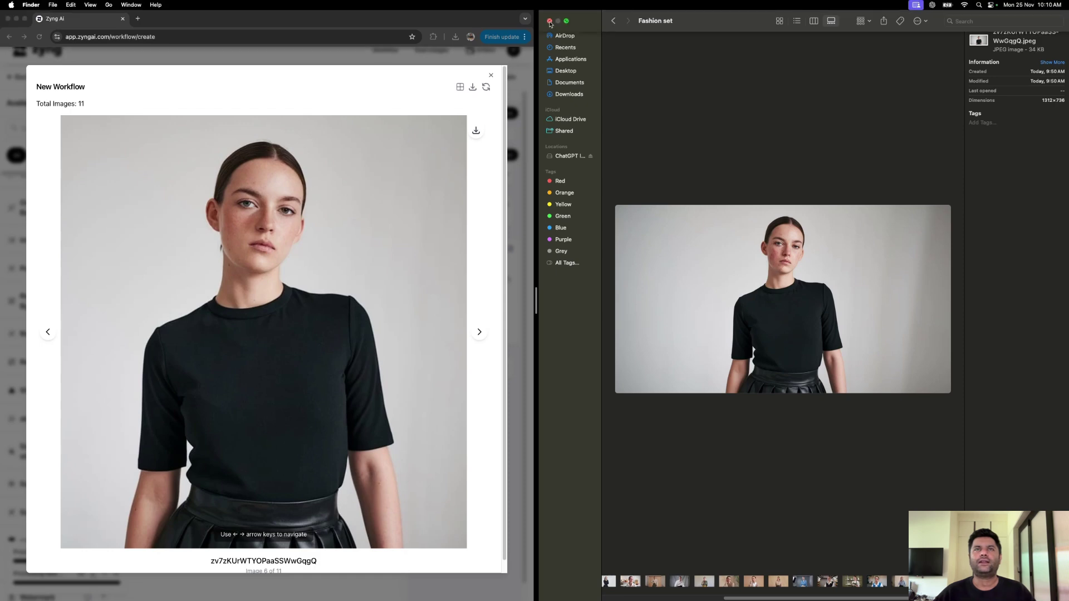
left_click(550, 23)
left_click(873, 368)
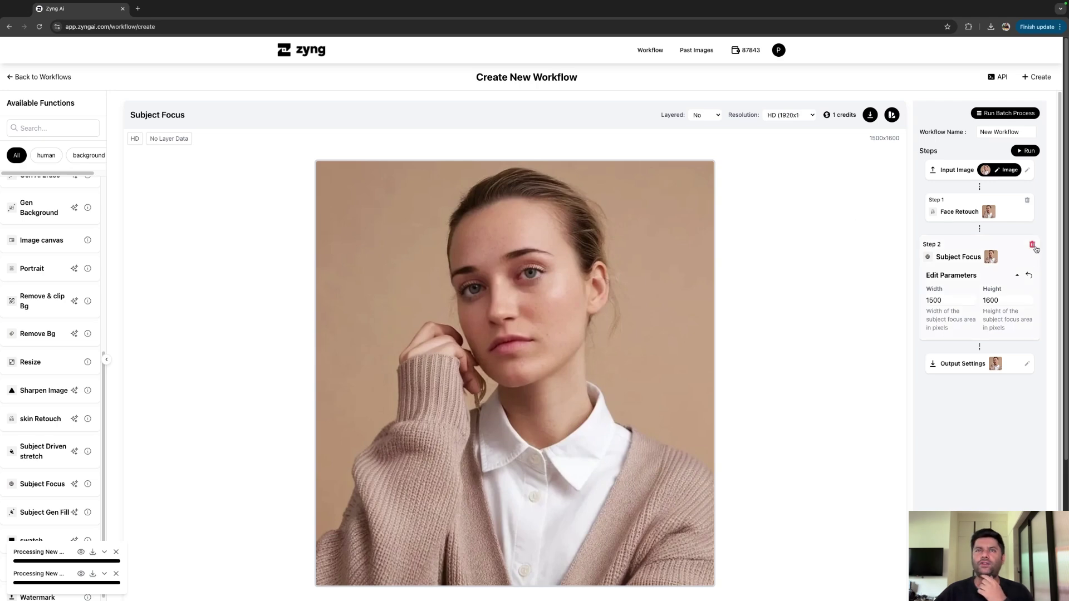
Review the Face Retouch and Subject Focus results and dismiss both batch progress notices
left_click(989, 212)
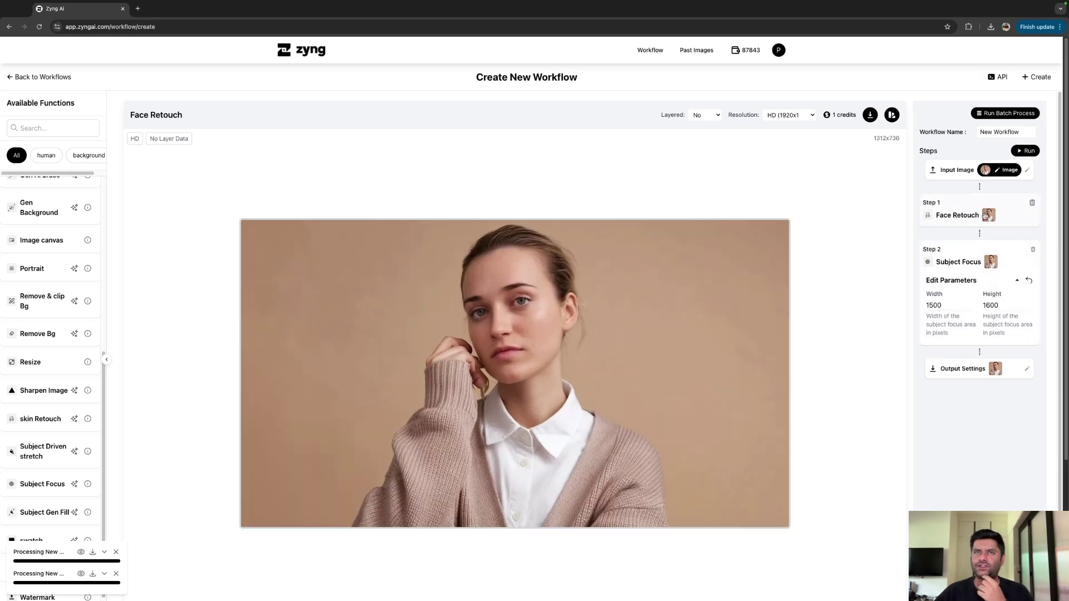
left_click(988, 257)
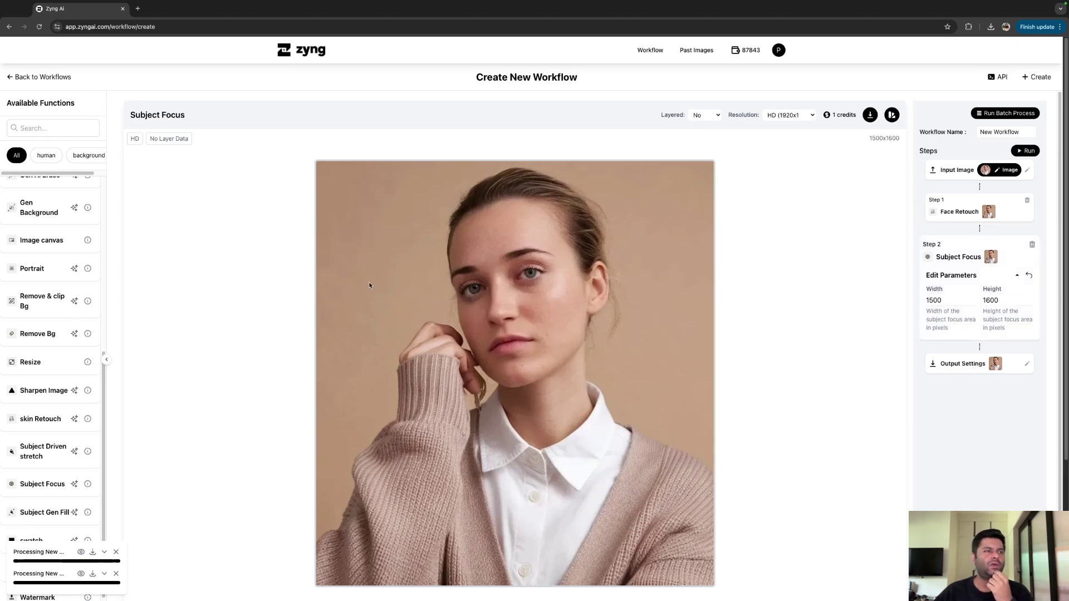
left_click(115, 552)
left_click(117, 574)
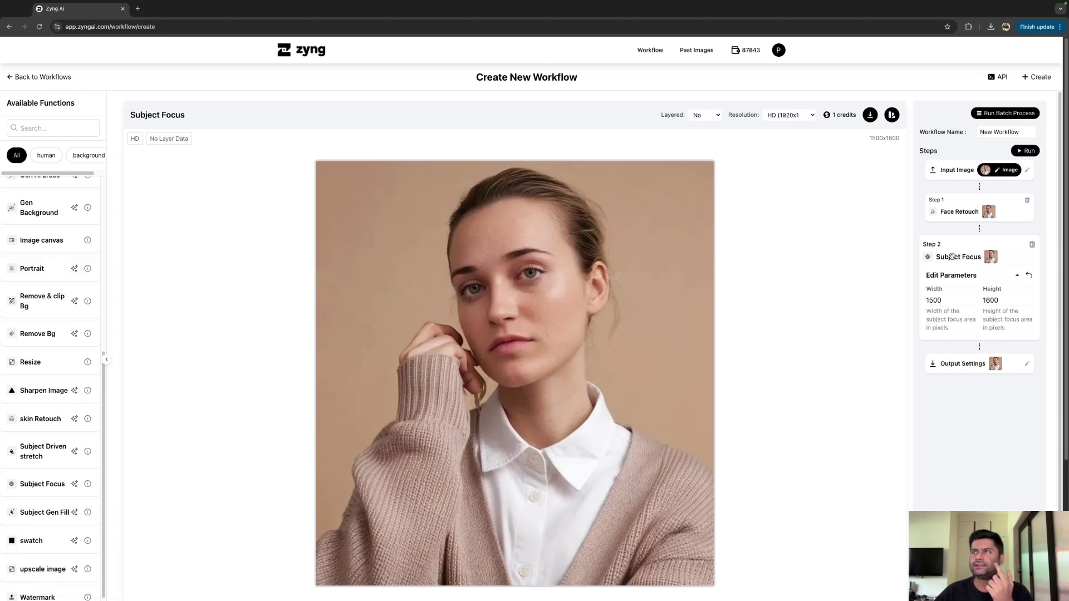
Replace the Subject Focus step of the workflow with a Remove & clip Bg step
left_click(1033, 245)
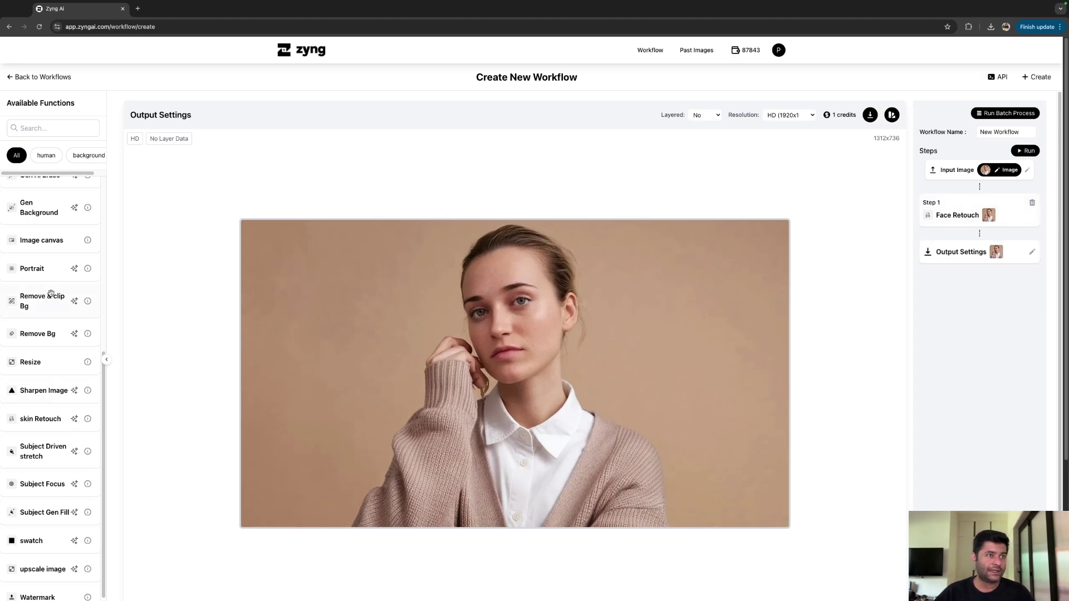
scroll(45, 485, "down", 1)
scroll(45, 485, "down", 2)
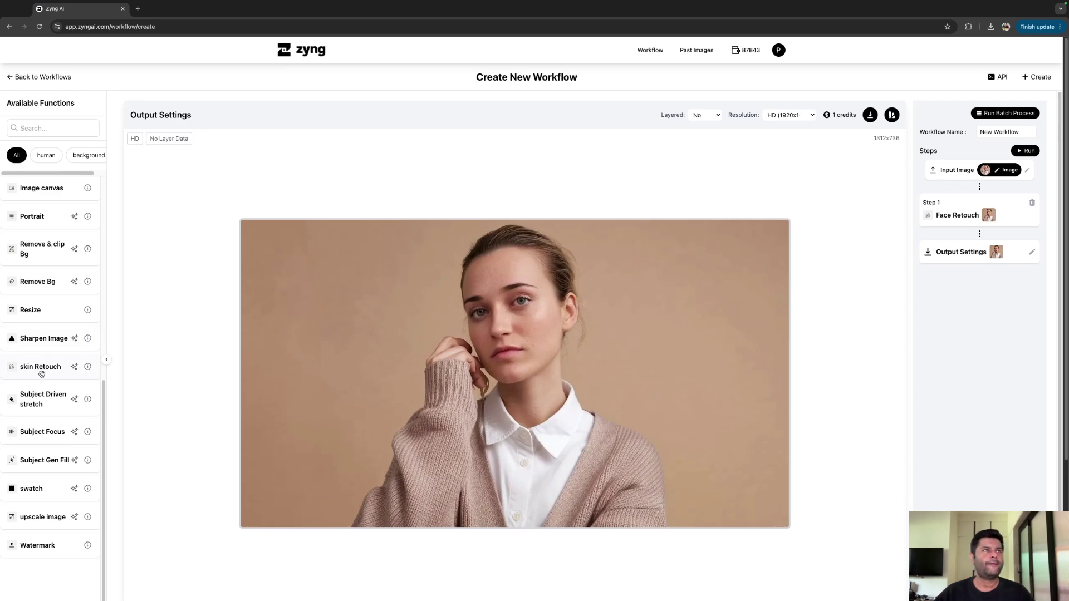
left_click(37, 252)
Add a create canvas step to the workflow after Remove & clip Bg
scroll(36, 251, "up", 2)
scroll(37, 251, "up", 5)
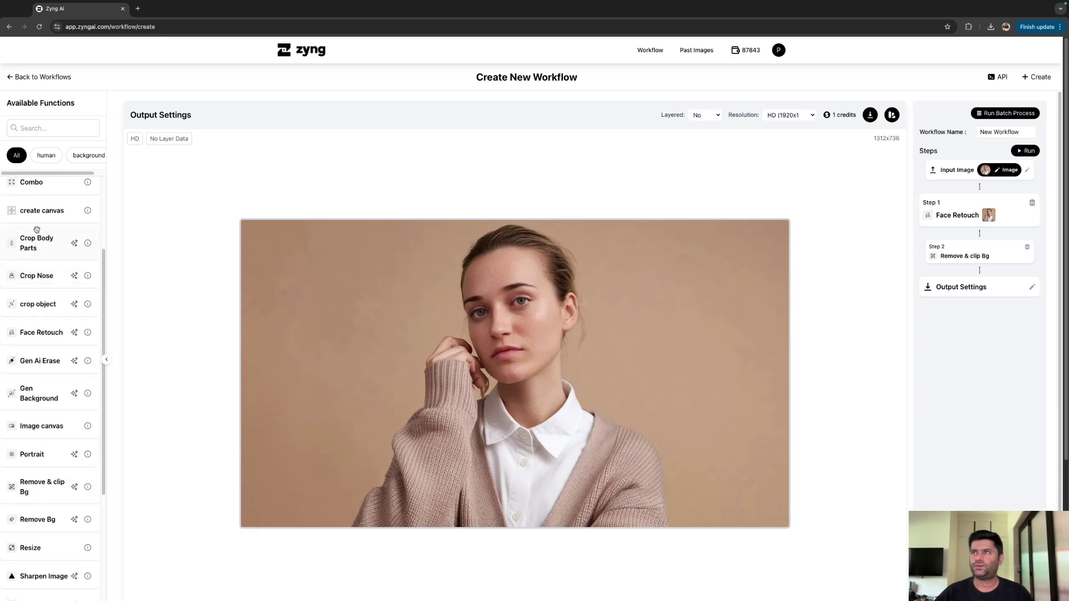
left_click(40, 212)
Set the create canvas step's width and height to 2000 px each
left_click(1000, 256)
left_click(1019, 283)
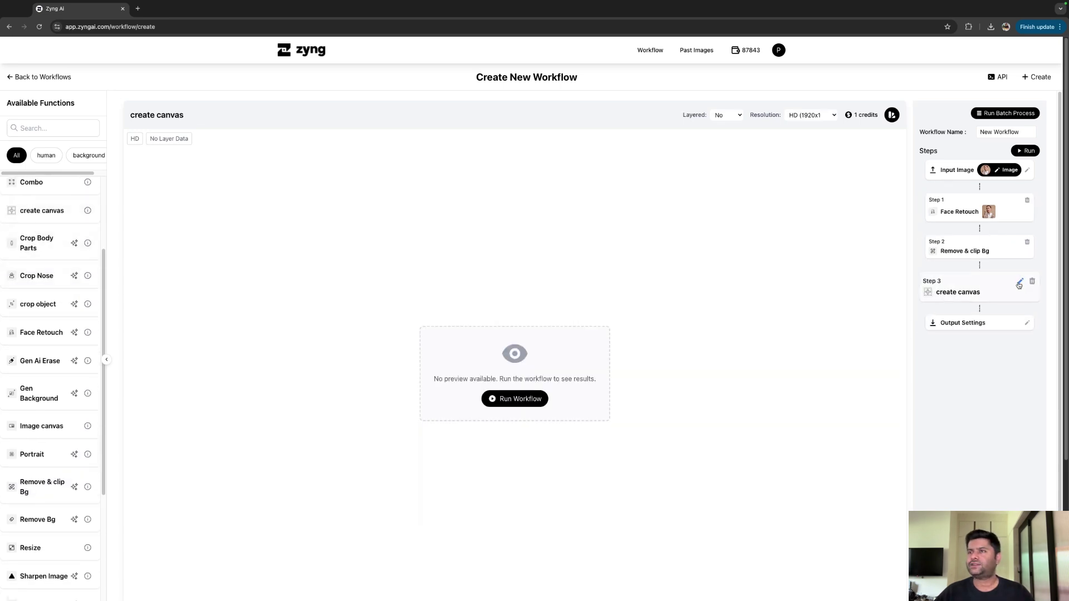
left_click(1019, 282)
left_click(946, 448)
double_click(946, 449)
type("2000")
key("Tab")
type("2000")
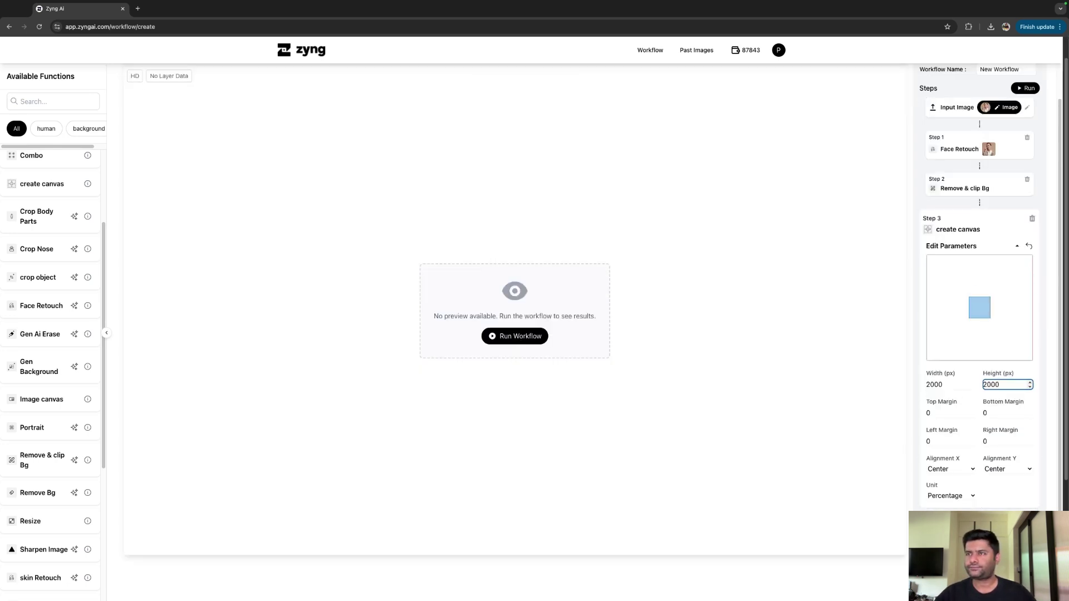
Set the create canvas step's top, left and right margins to 10 and its bottom margin to 0
key("Tab")
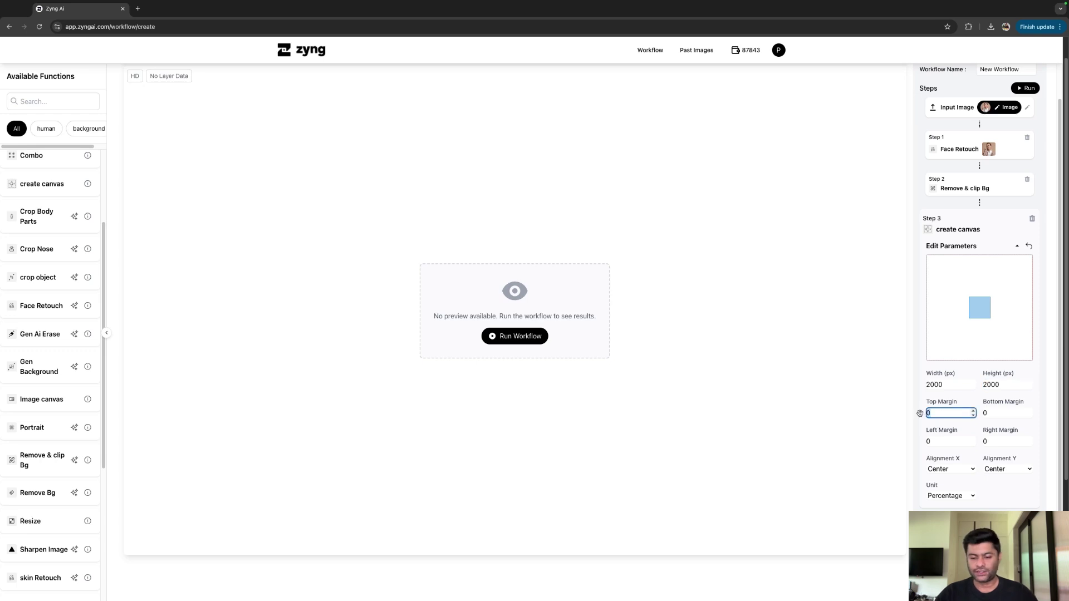
type("10")
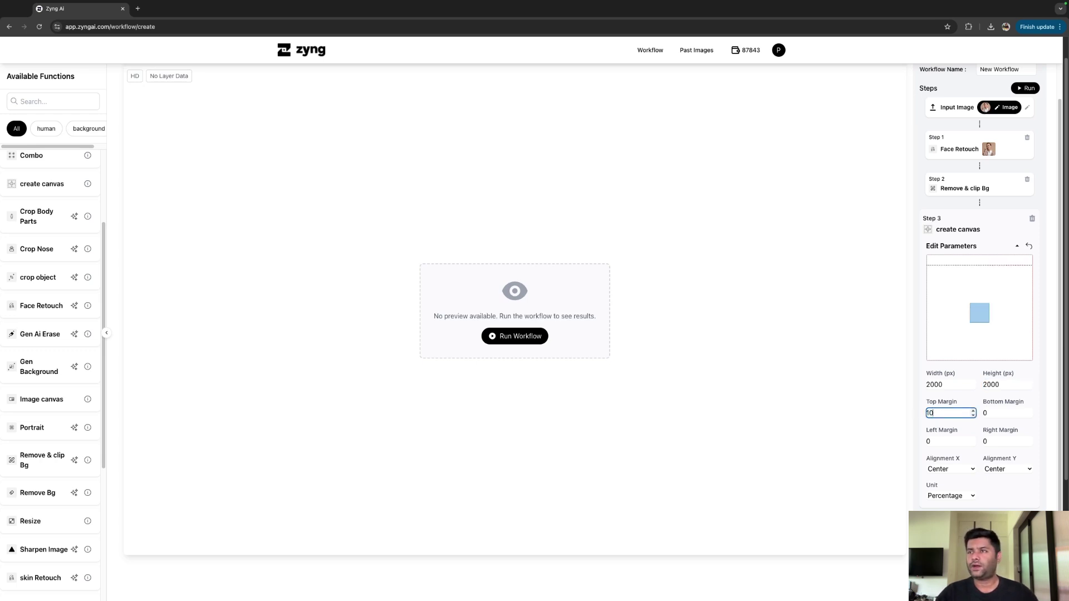
key("Tab")
type("00")
key("Tab")
type("10")
key("Tab")
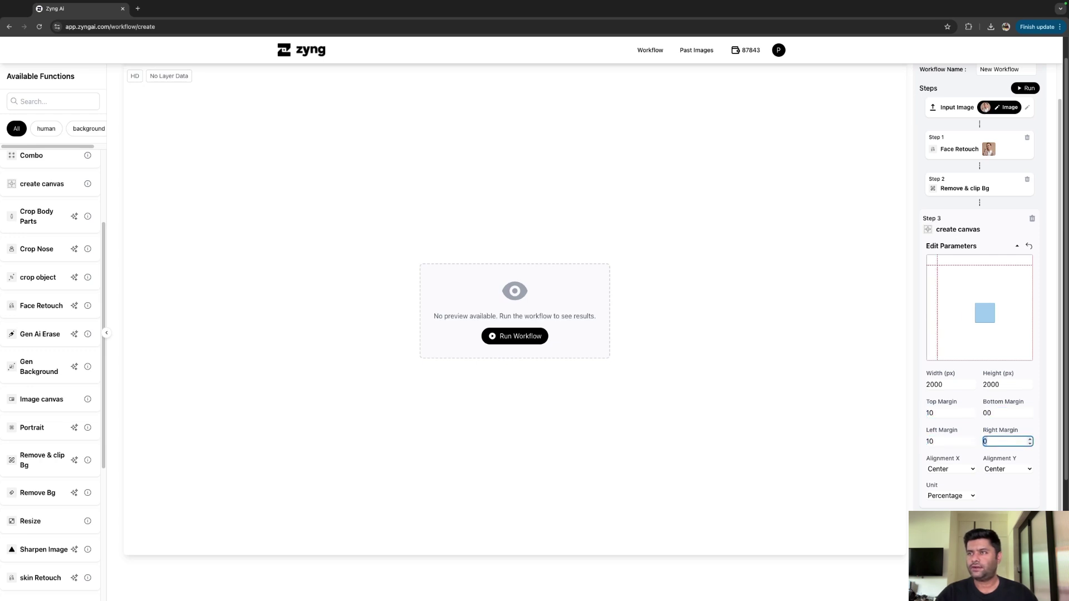
type("10")
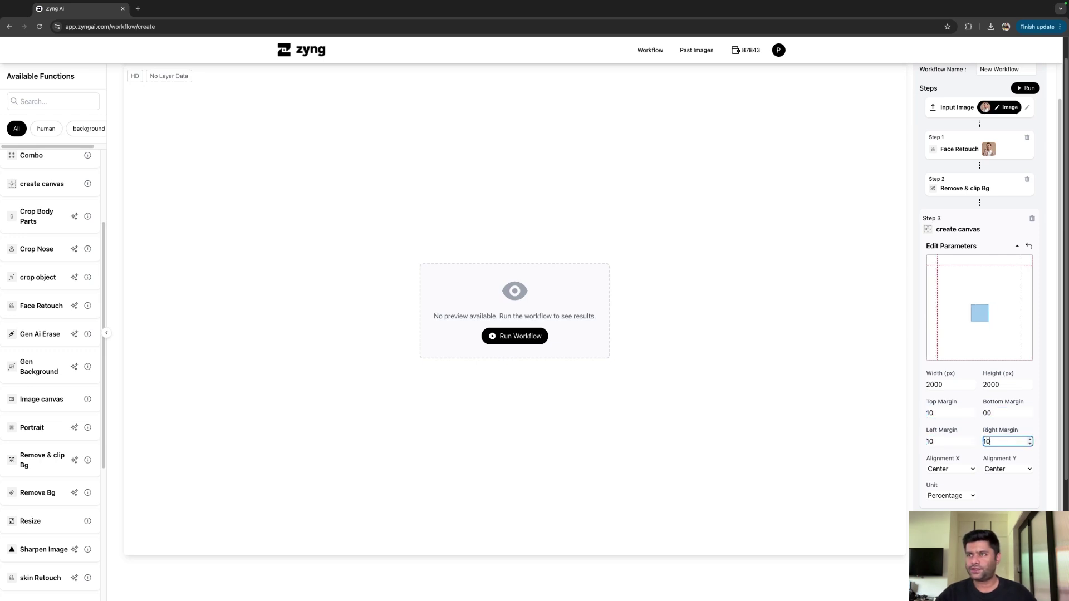
Try Right as the create canvas step's horizontal alignment, restore it to Center, and keep the vertical alignment at Center
left_click(952, 469)
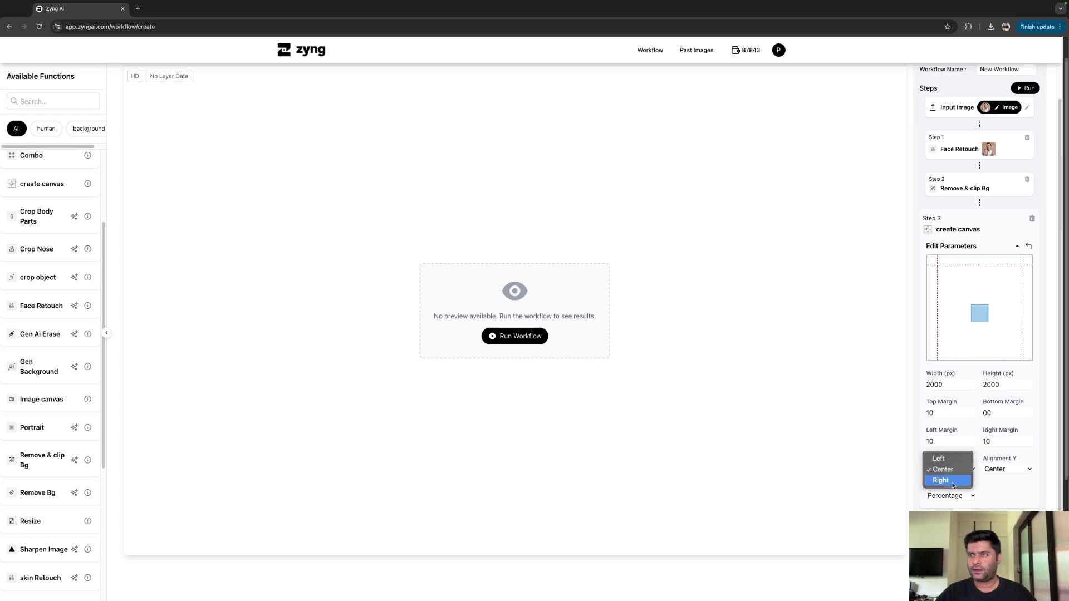
left_click(952, 481)
left_click(951, 469)
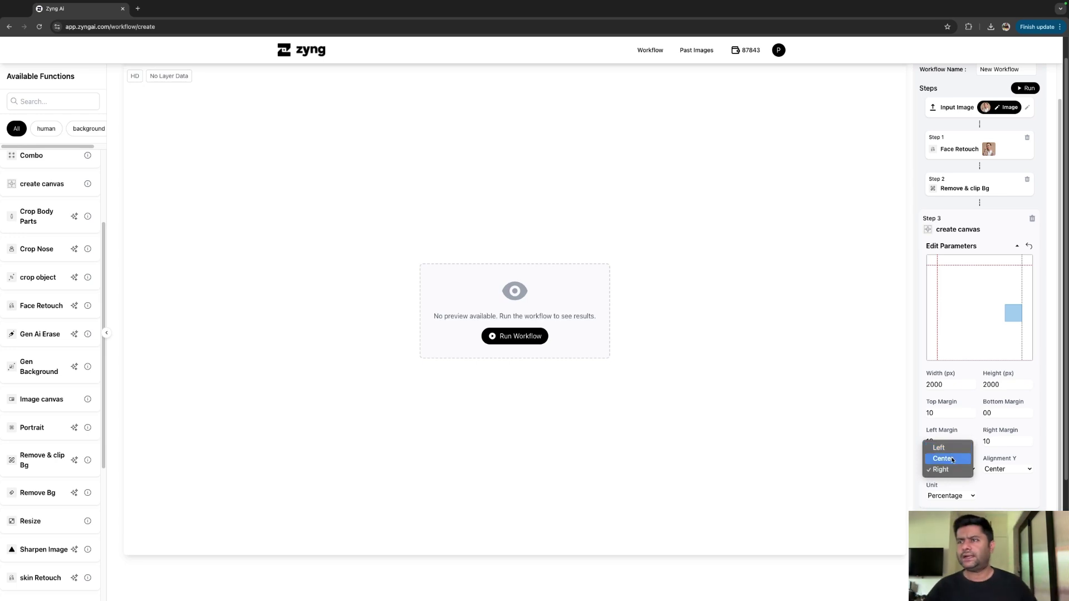
left_click(953, 460)
left_click(997, 471)
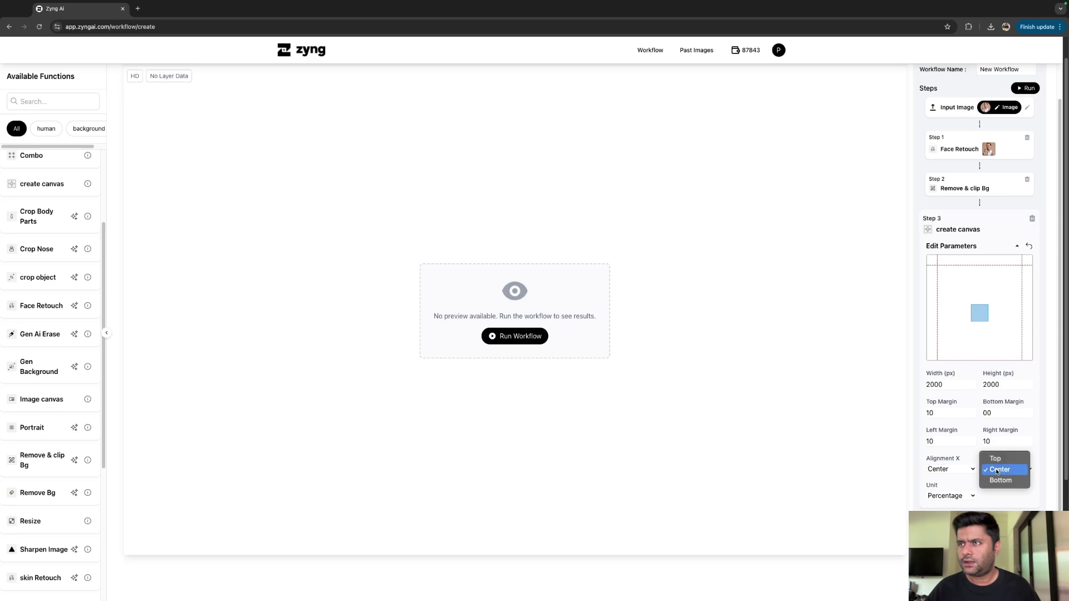
left_click(999, 473)
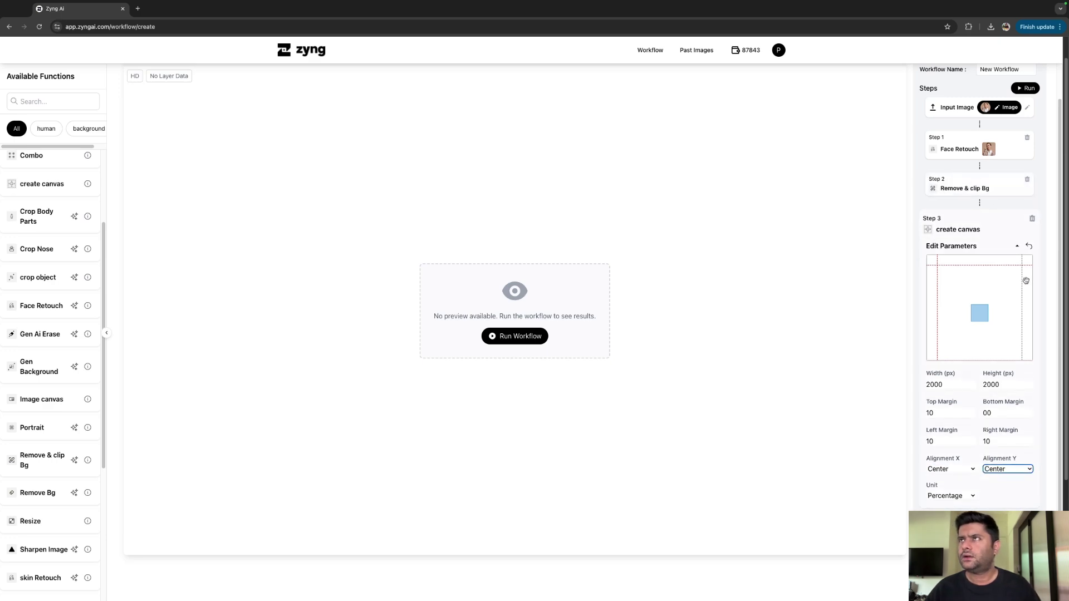
Preview the workflow, set the create canvas step's vertical alignment to Bottom, and run the workflow again
left_click(1025, 88)
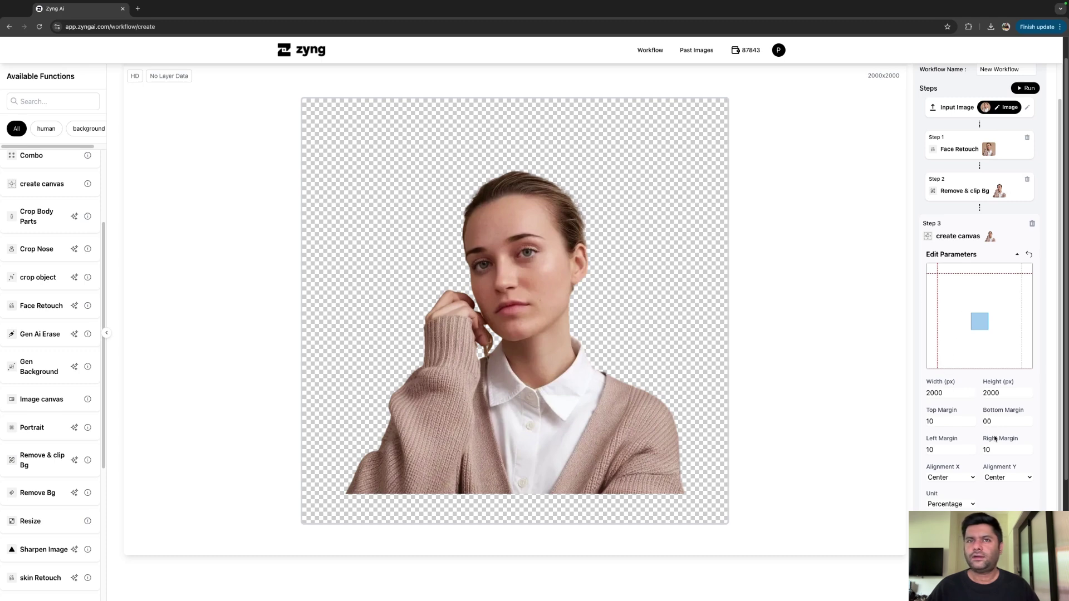
scroll(977, 435, "down", 1)
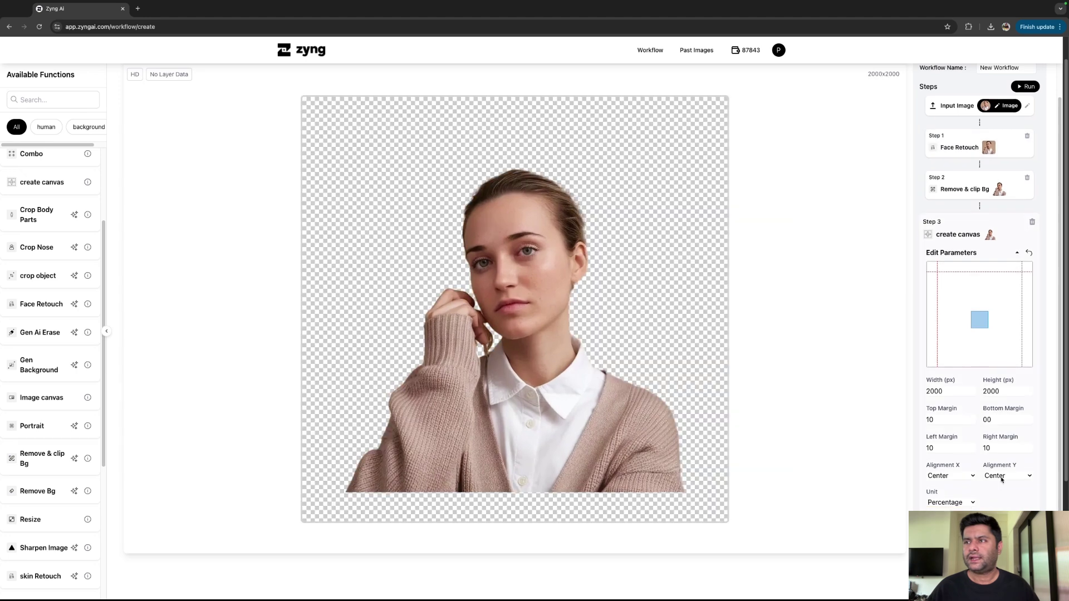
left_click(1001, 476)
left_click(1001, 487)
left_click(1025, 87)
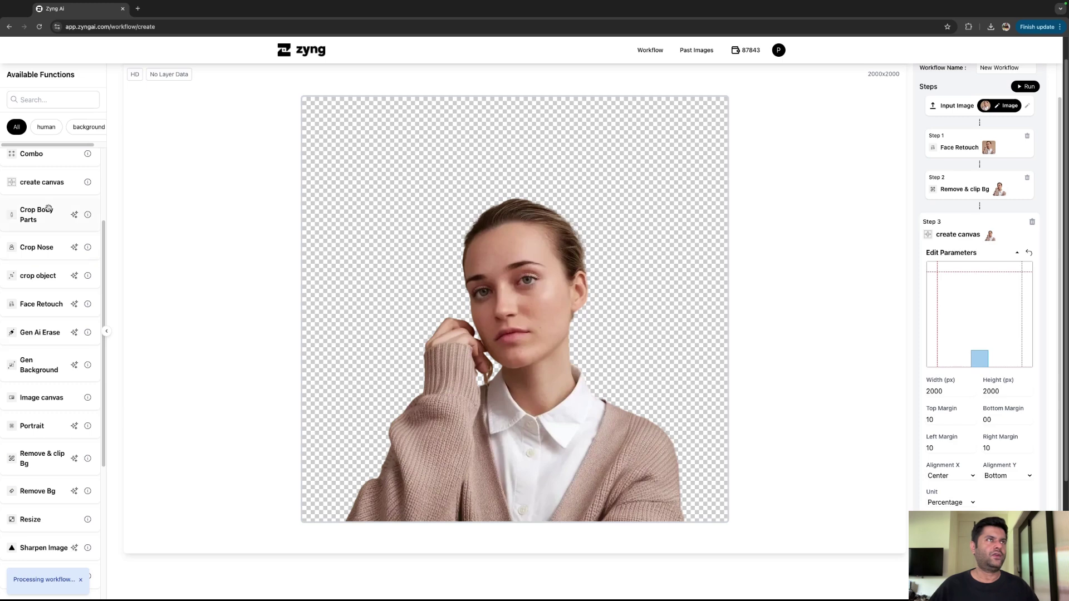
Add a Color Bg step with color #FFFFFF after create canvas and run the workflow
scroll(42, 192, "up", 3)
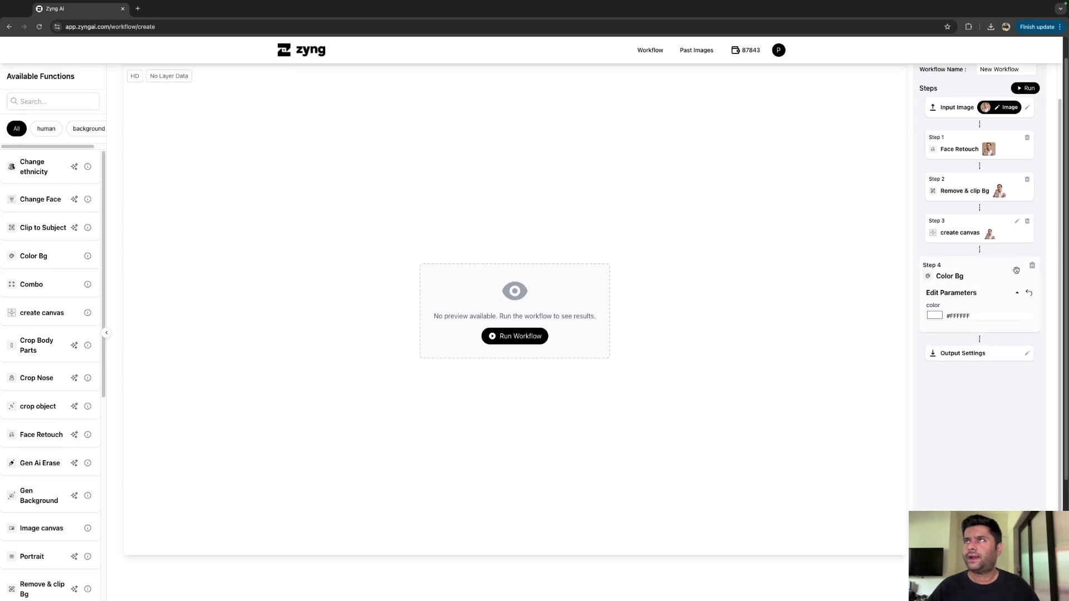
left_click(1025, 88)
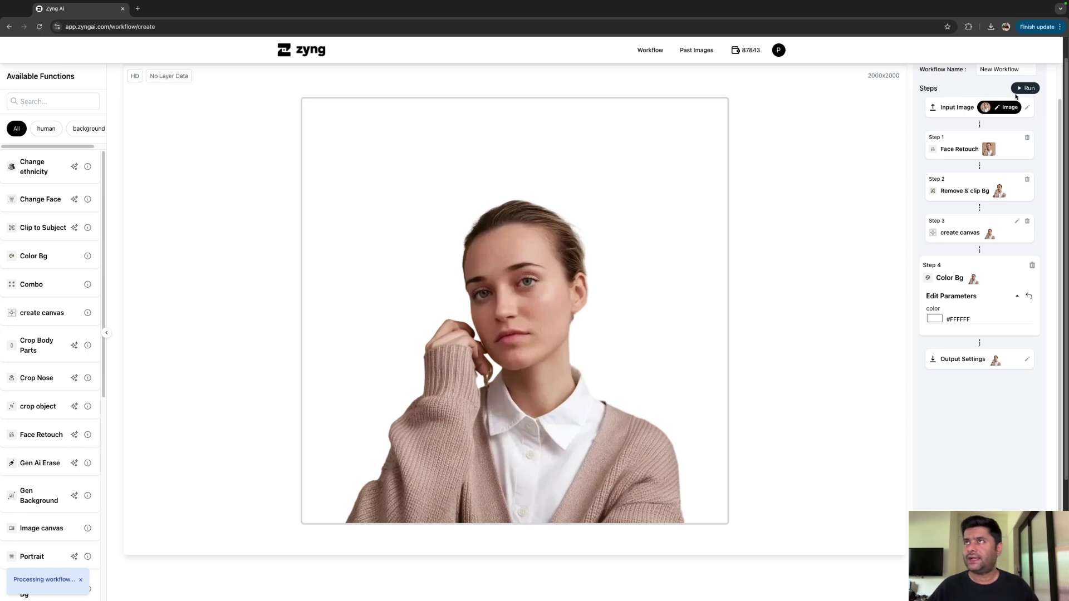
Start a batch process of the selected images with this workflow, generating 1 output per image
left_click(1017, 100)
left_click(1007, 86)
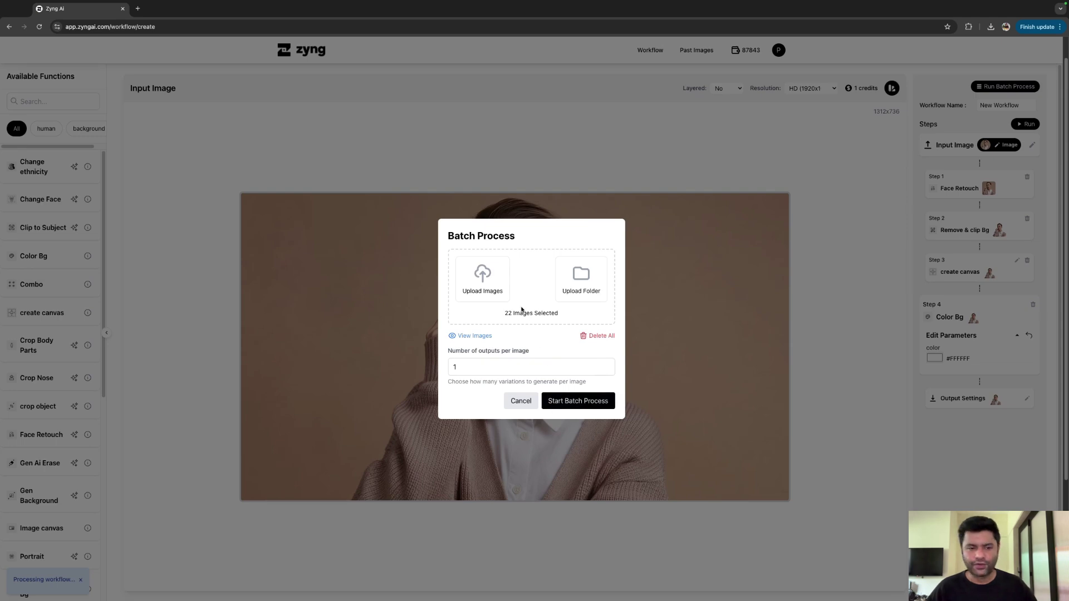
left_click(570, 407)
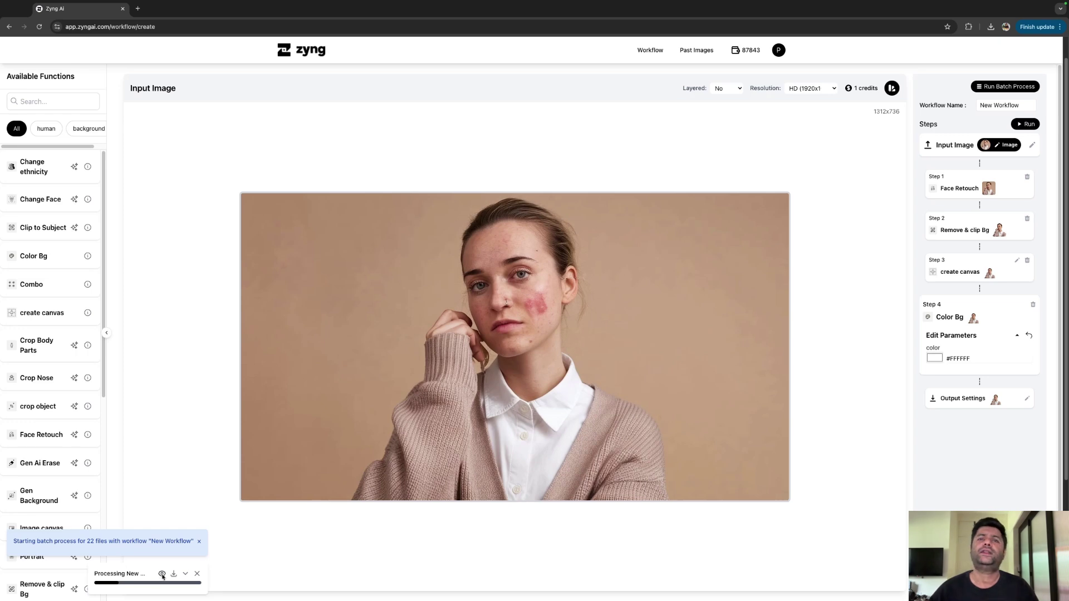
Examine the processed batch images as a grid, refresh them, and close the results and the batch notification
left_click(161, 574)
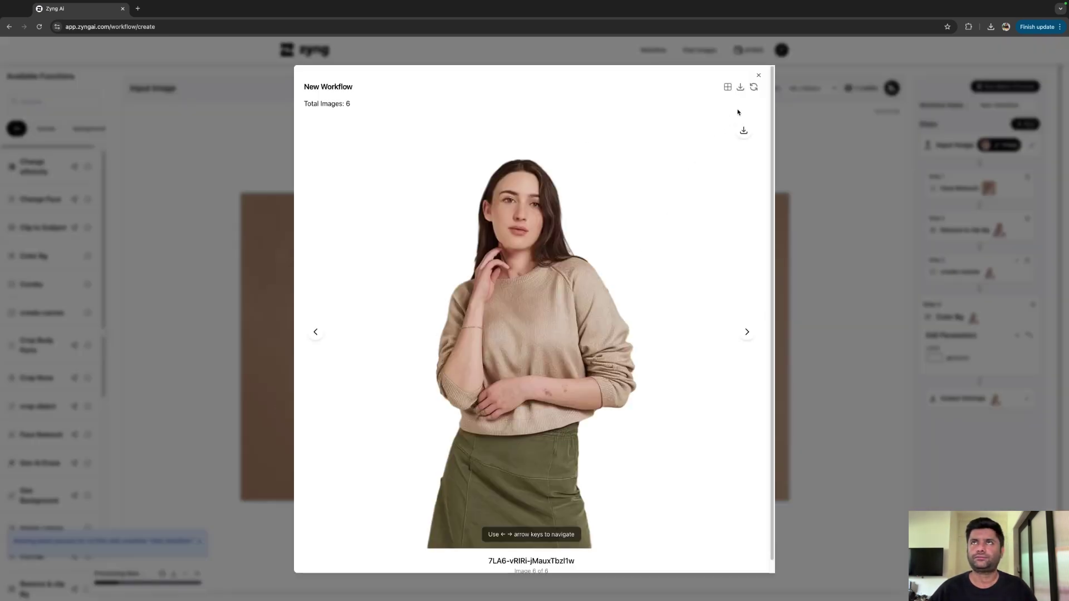
left_click(728, 86)
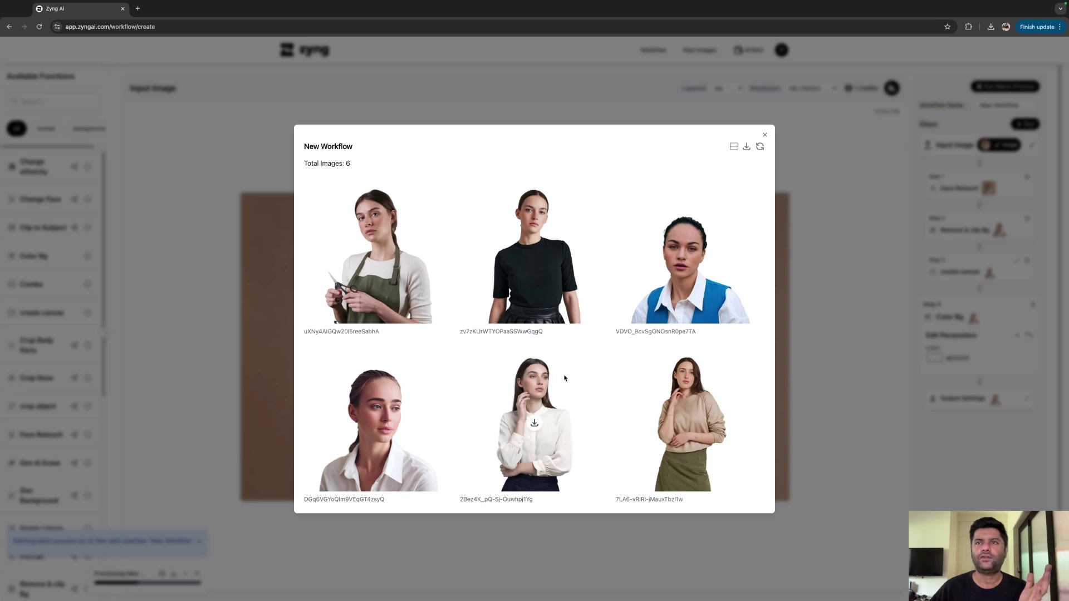
mouse_move(651, 285)
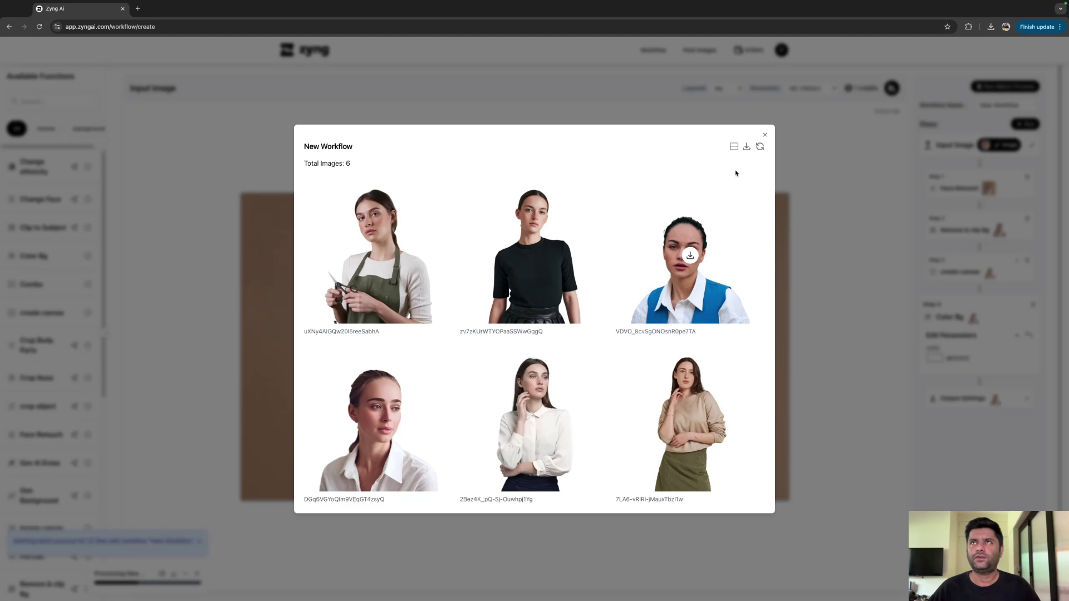
left_click(761, 148)
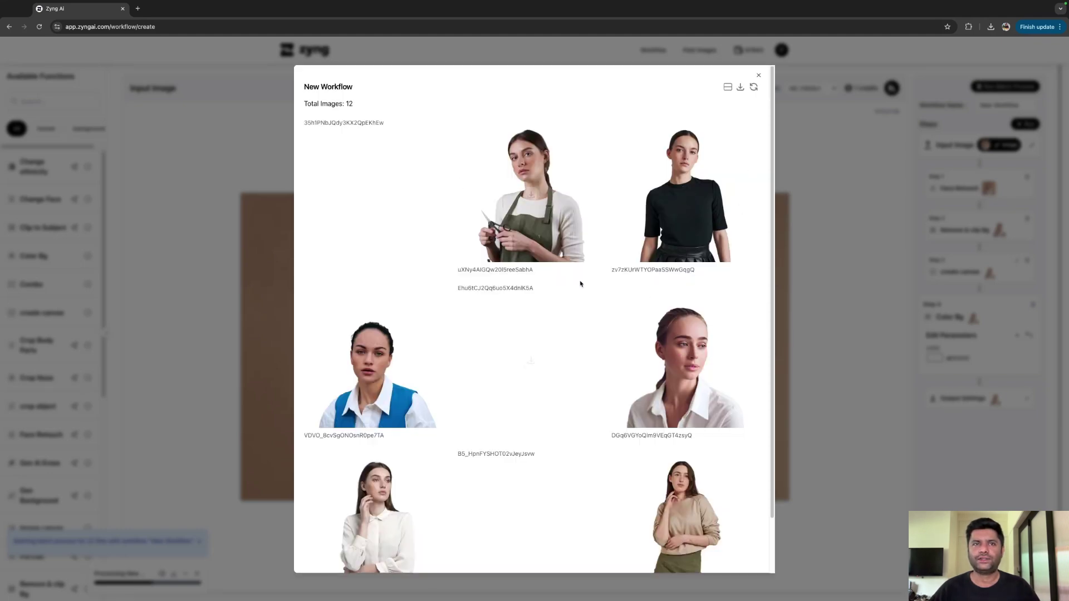
scroll(580, 282, "down", 1)
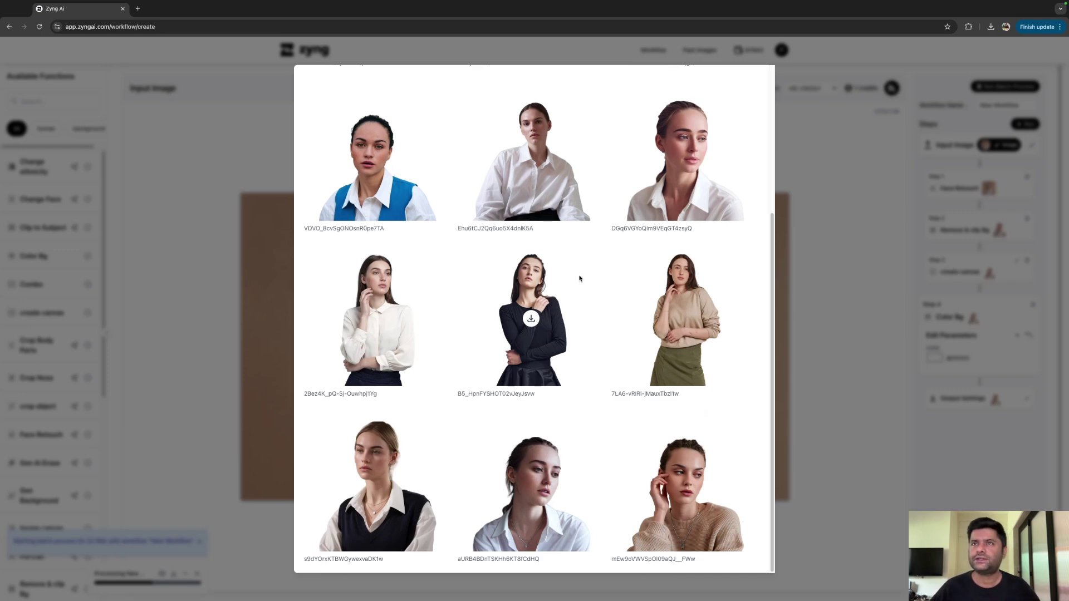
left_click(817, 296)
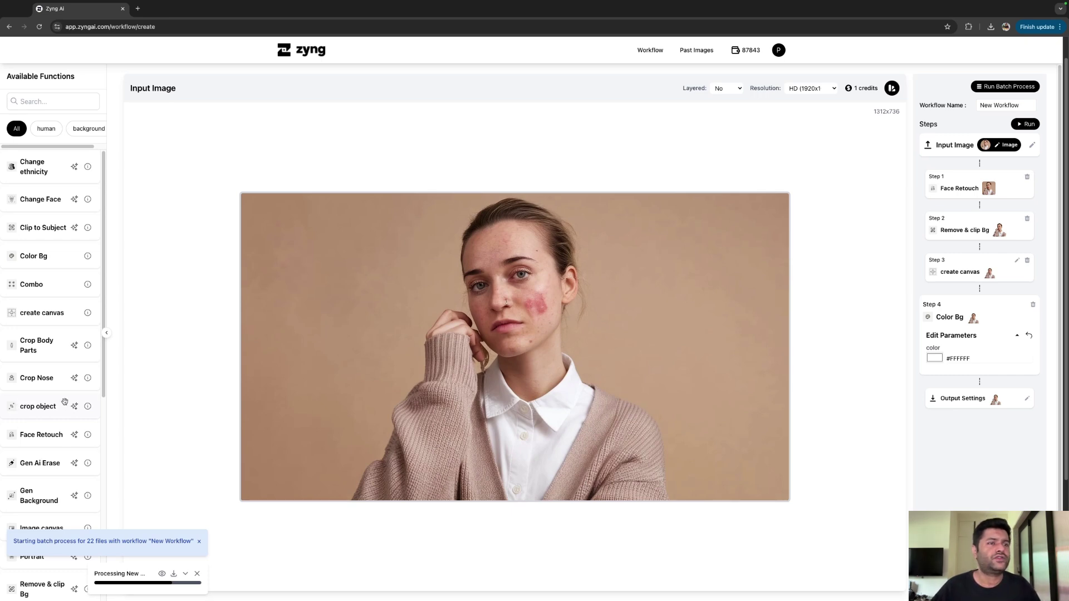
left_click(200, 541)
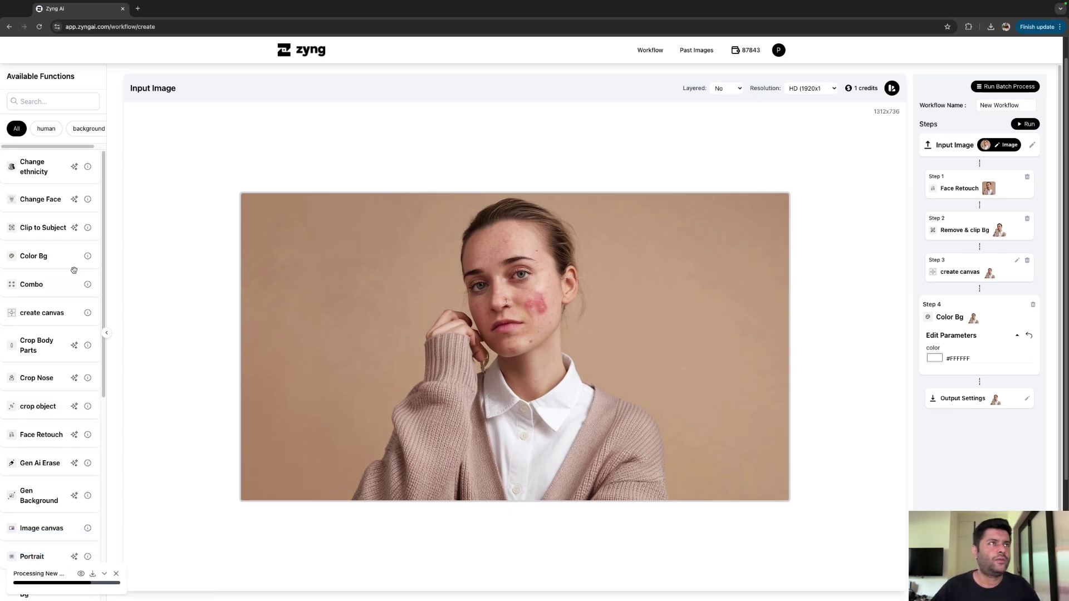
Insert a Crop Nose step after Face Retouch and set the create canvas step's top margin to 0
left_click_drag(51, 381, 1001, 215)
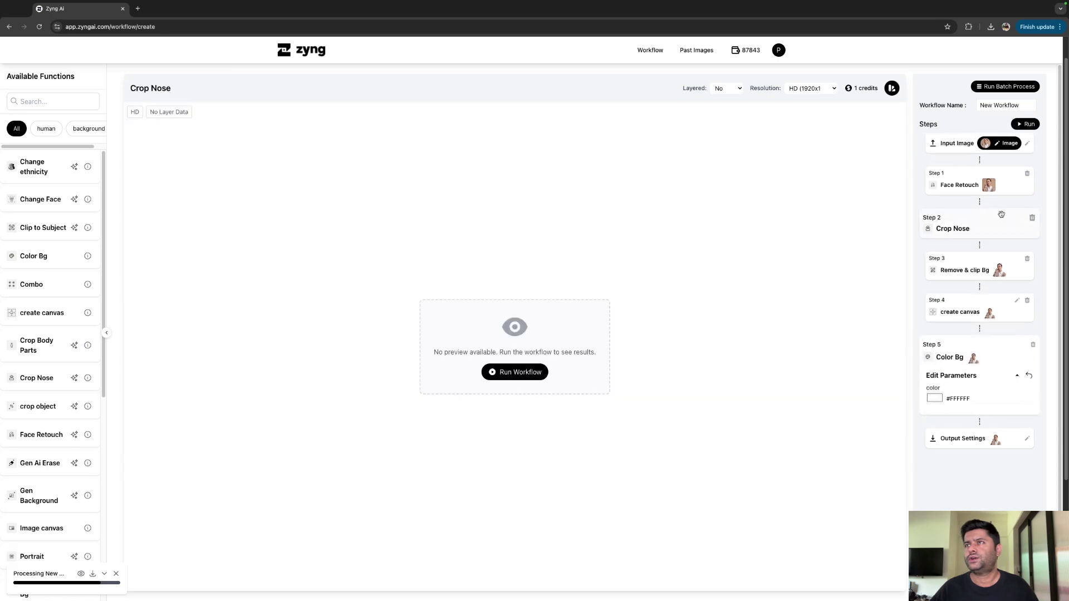
left_click(1008, 307)
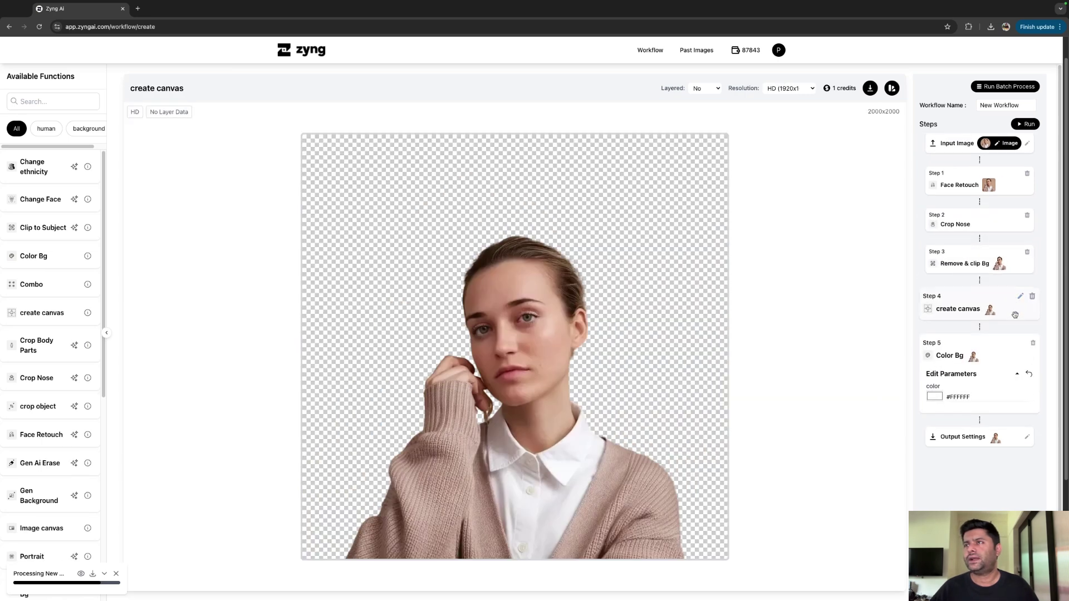
left_click(1016, 296)
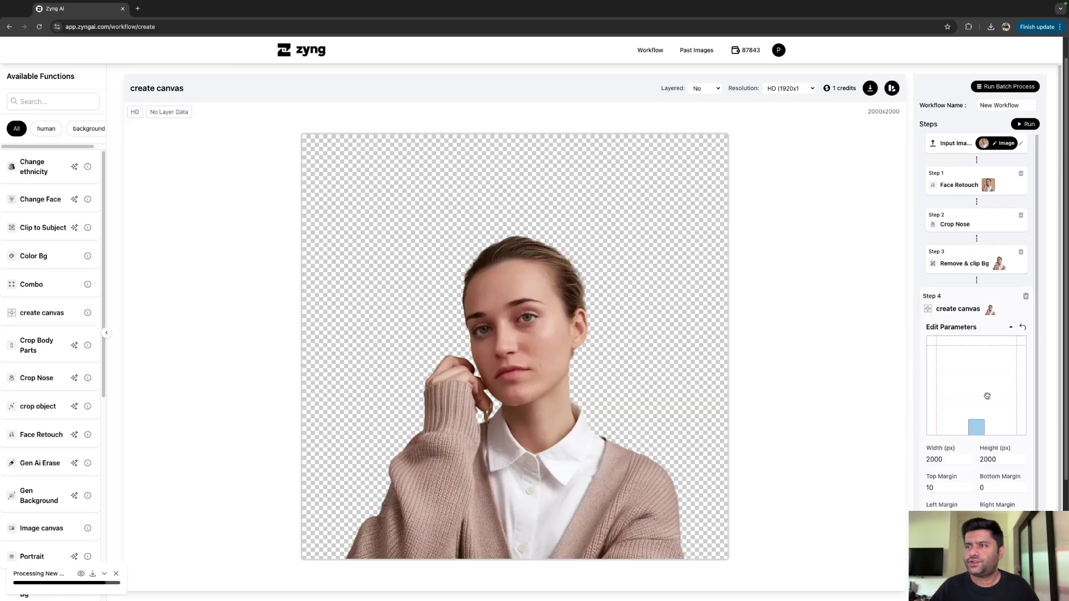
left_click_drag(939, 488, 915, 490)
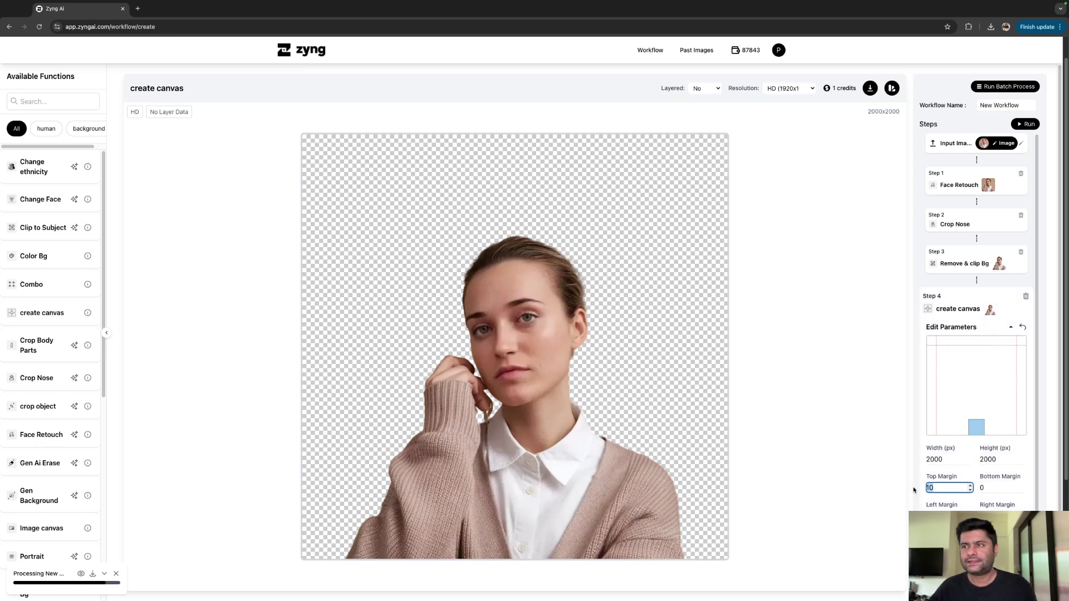
type("00")
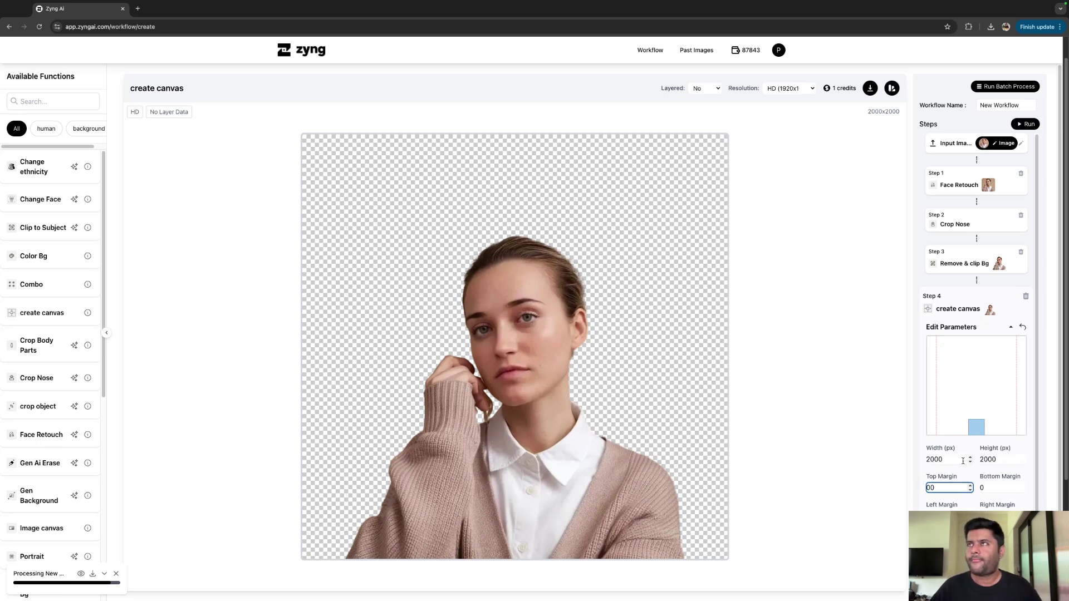
Run the workflow, set the create canvas step's vertical alignment to Center, and run it again
left_click(1024, 124)
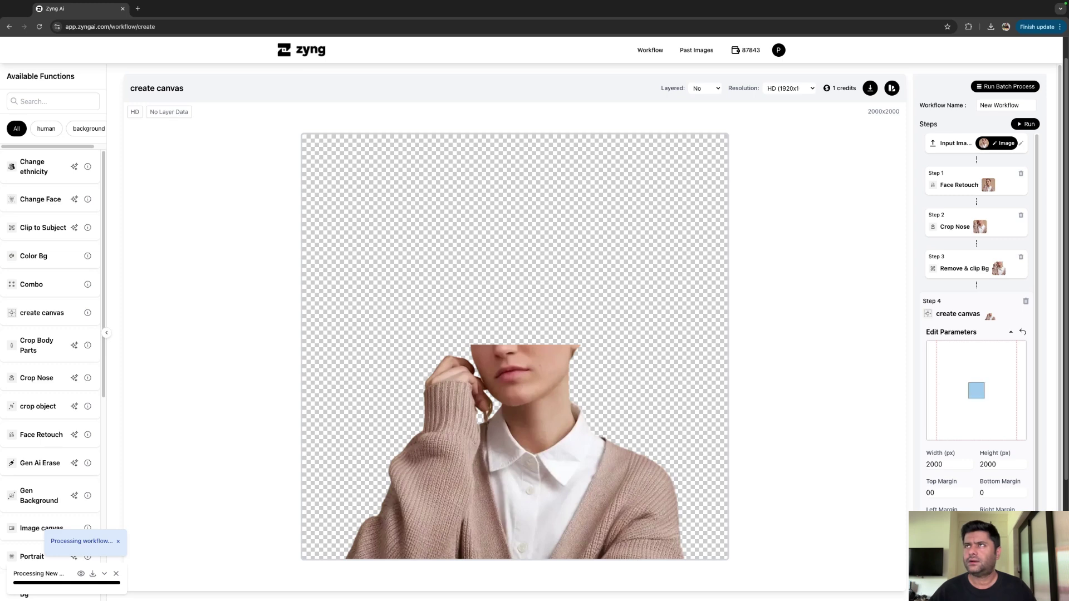
left_click(1030, 126)
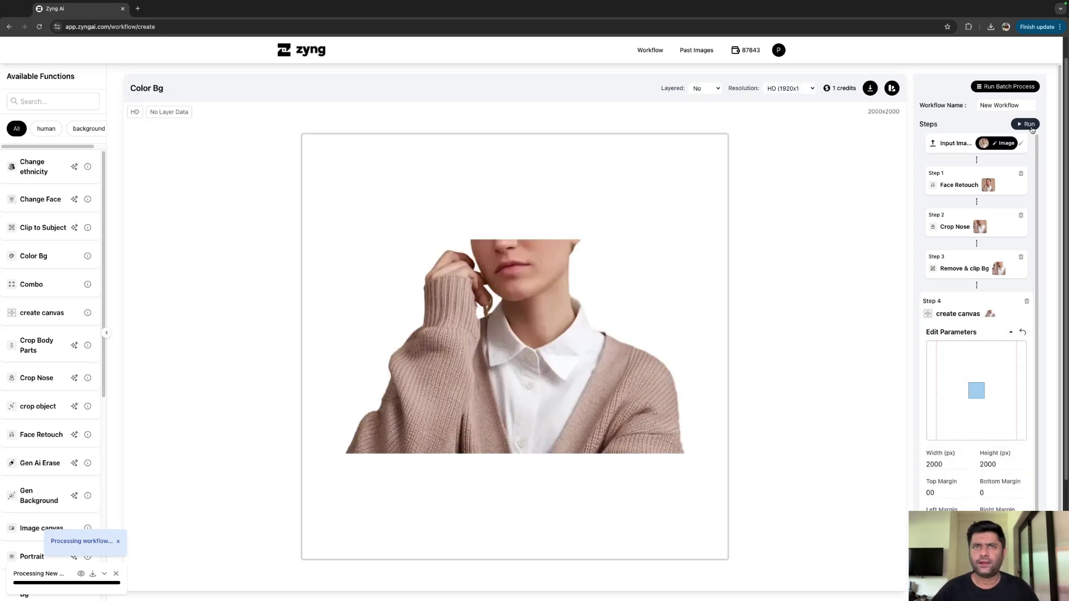
left_click(1030, 125)
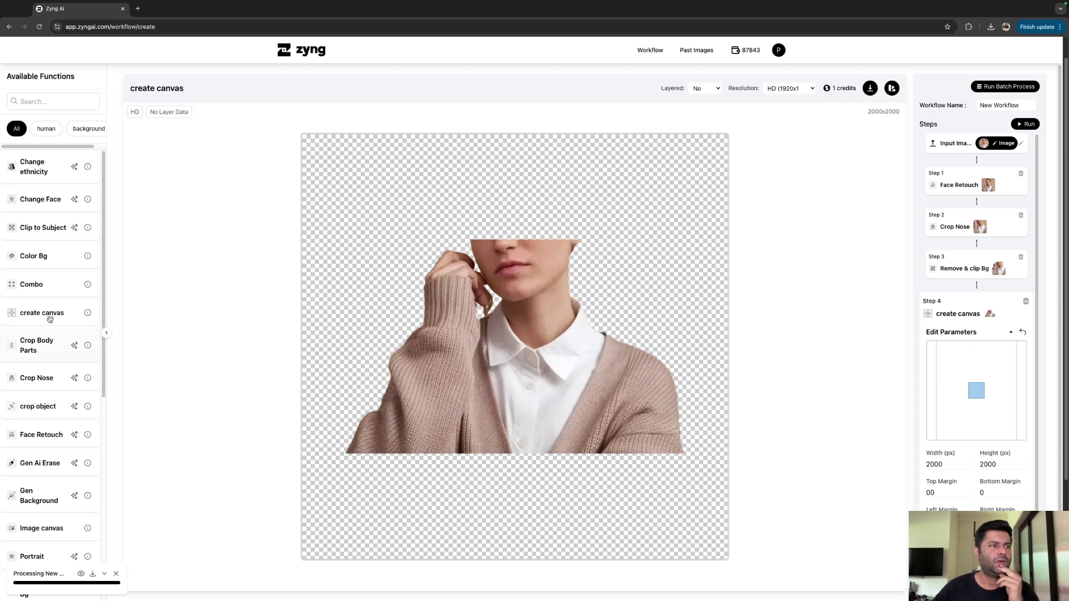
Add a Subject Focus step to the workflow between Crop Nose and Remove & clip Bg
scroll(49, 294, "down", 1)
scroll(50, 300, "down", 5)
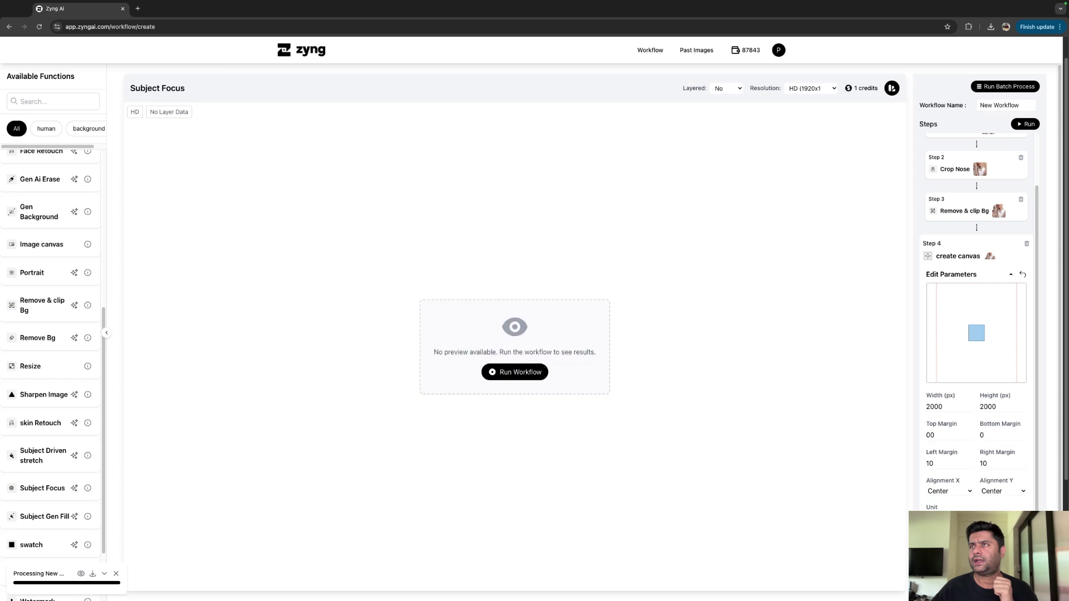
left_click_drag(971, 534, 976, 251)
left_click(1002, 223)
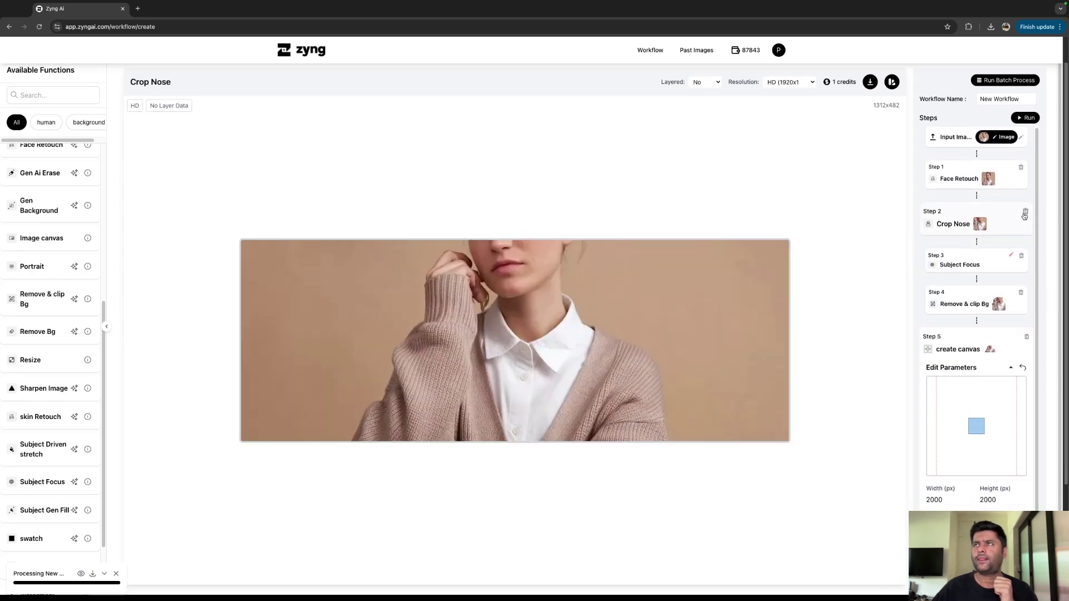
left_click(1012, 255)
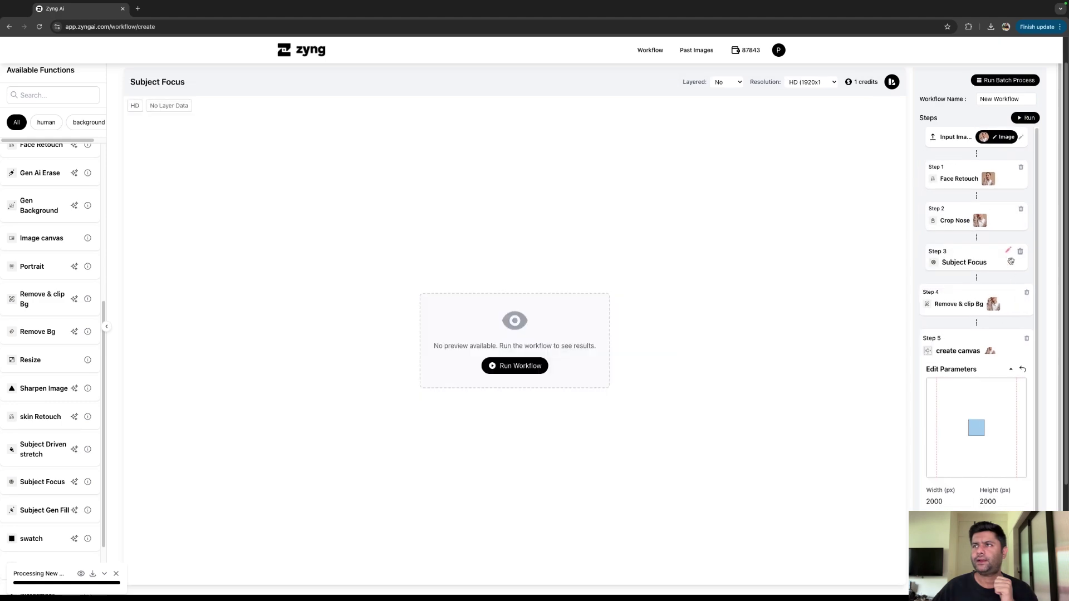
Delete the create canvas and Remove & clip Bg steps from the workflow
left_click(997, 345)
left_click(1026, 338)
left_click(1022, 301)
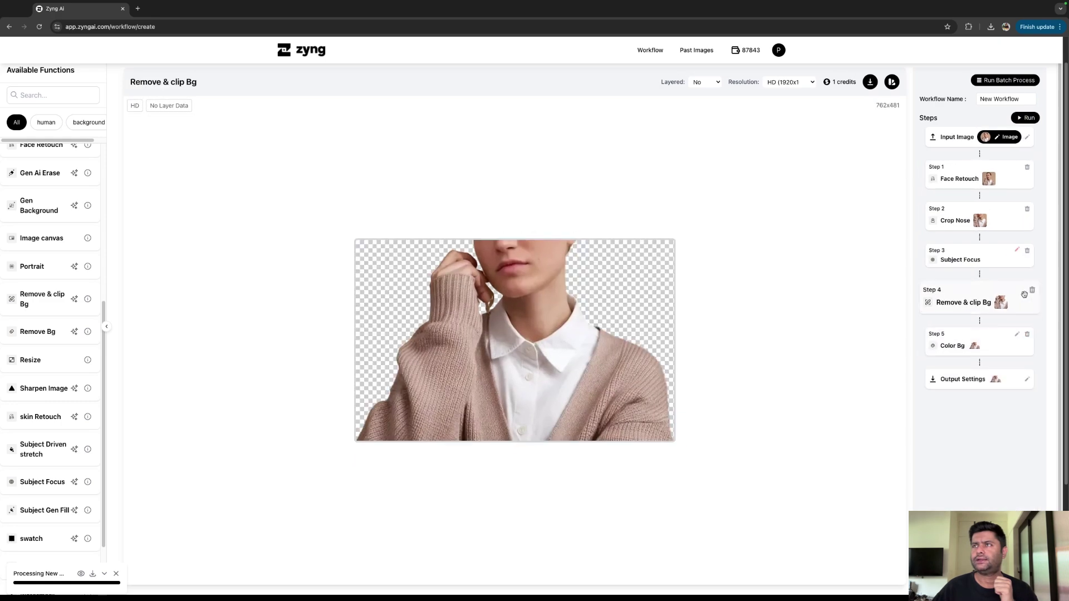
left_click(1034, 291)
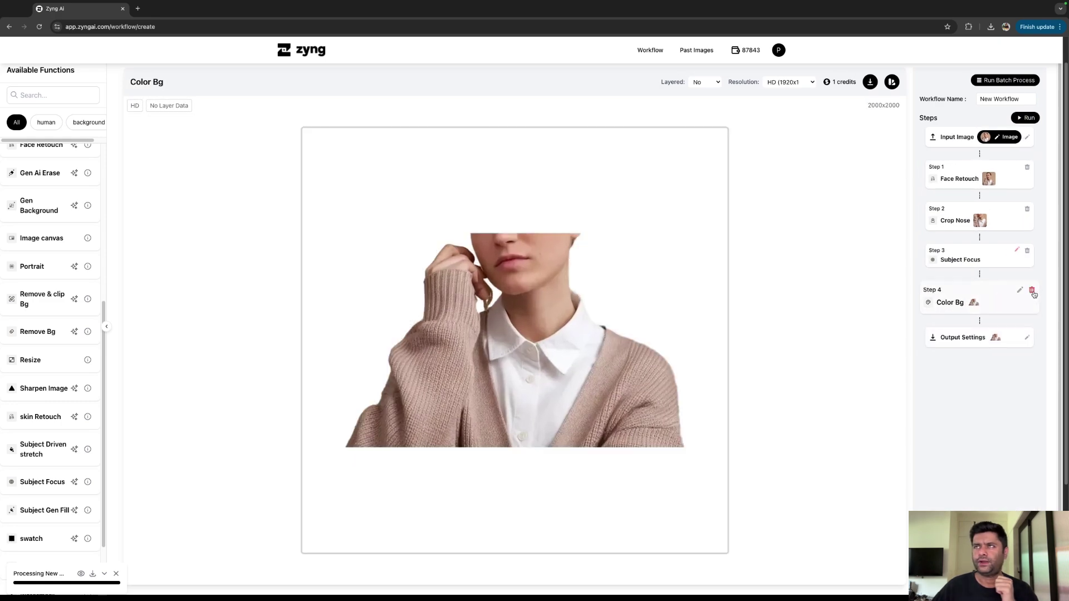
Check the previews of the remaining workflow steps and delete the Color Bg step
left_click(980, 220)
left_click(989, 179)
left_click(981, 224)
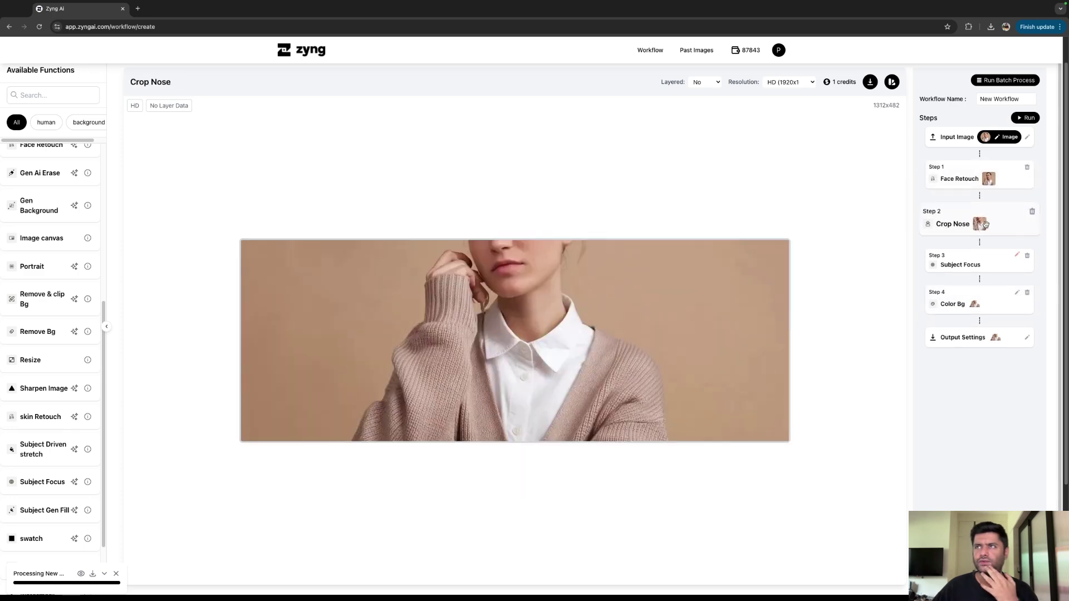
left_click(989, 261)
left_click(1002, 297)
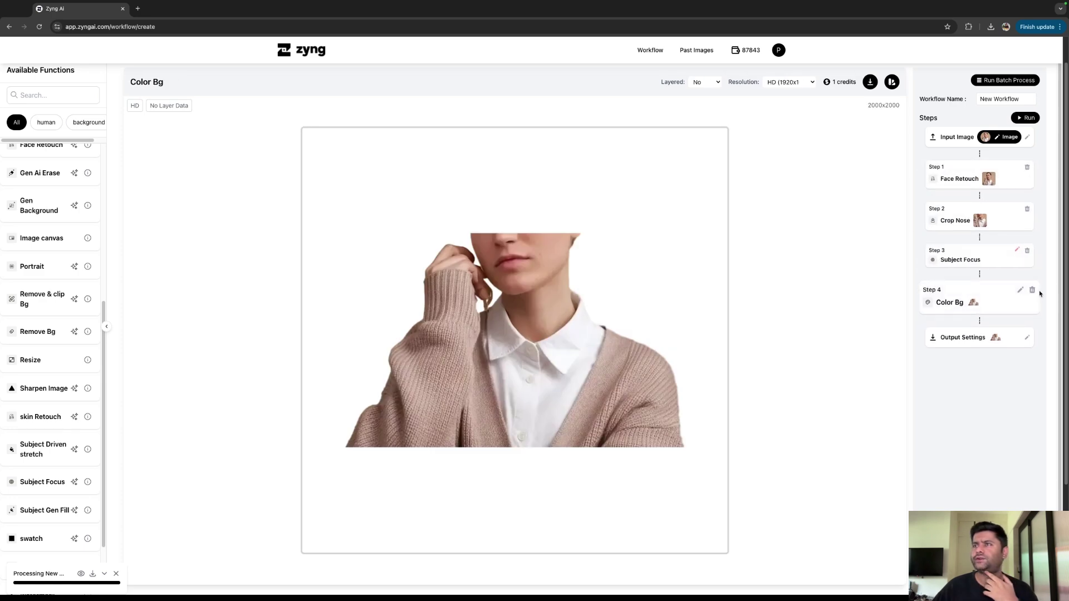
left_click(1032, 291)
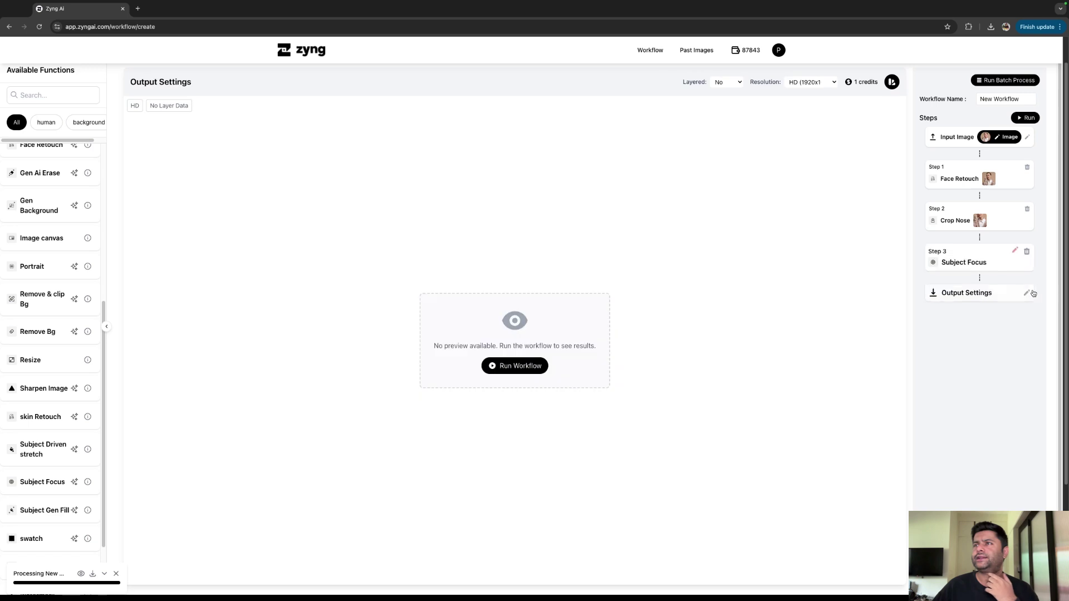
Set the Subject Focus step's width and height to 2000 pixels and run the workflow
left_click(1022, 253)
left_click(957, 306)
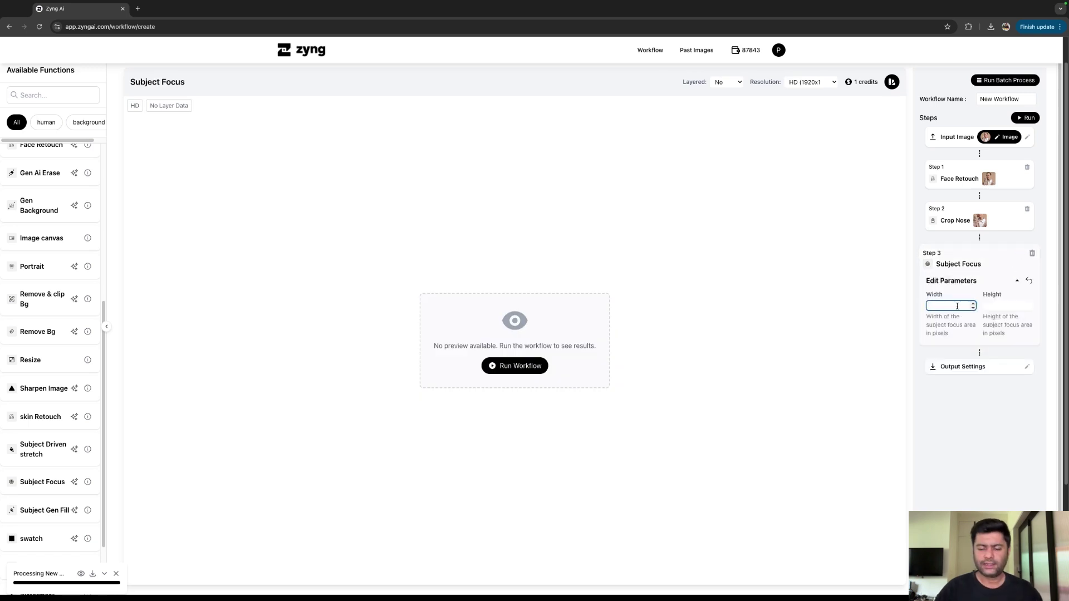
type("2000")
key("Tab")
type("200")
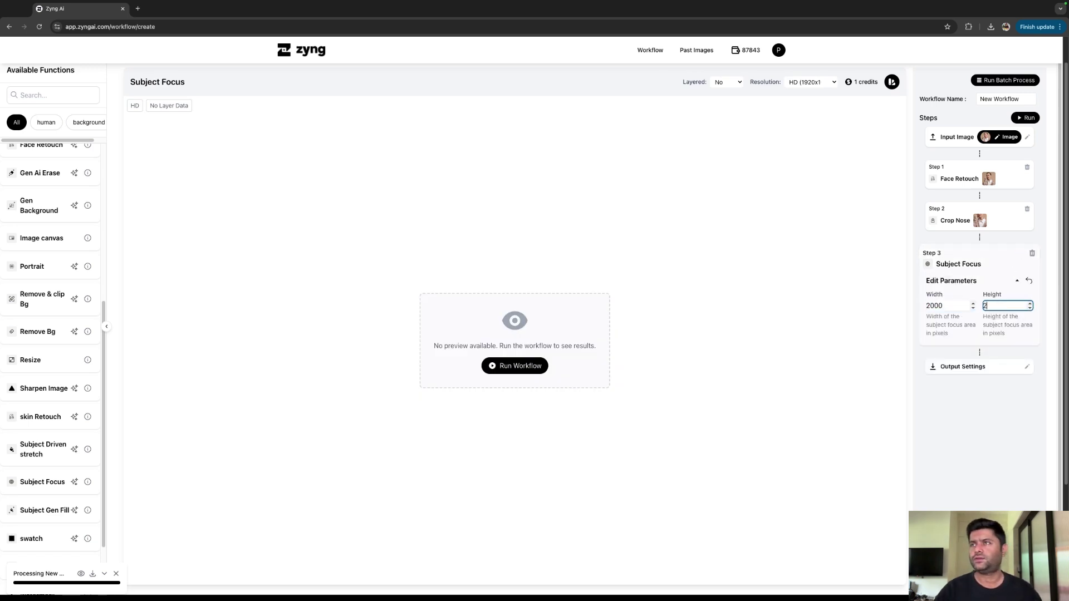
type("0")
left_click(1029, 119)
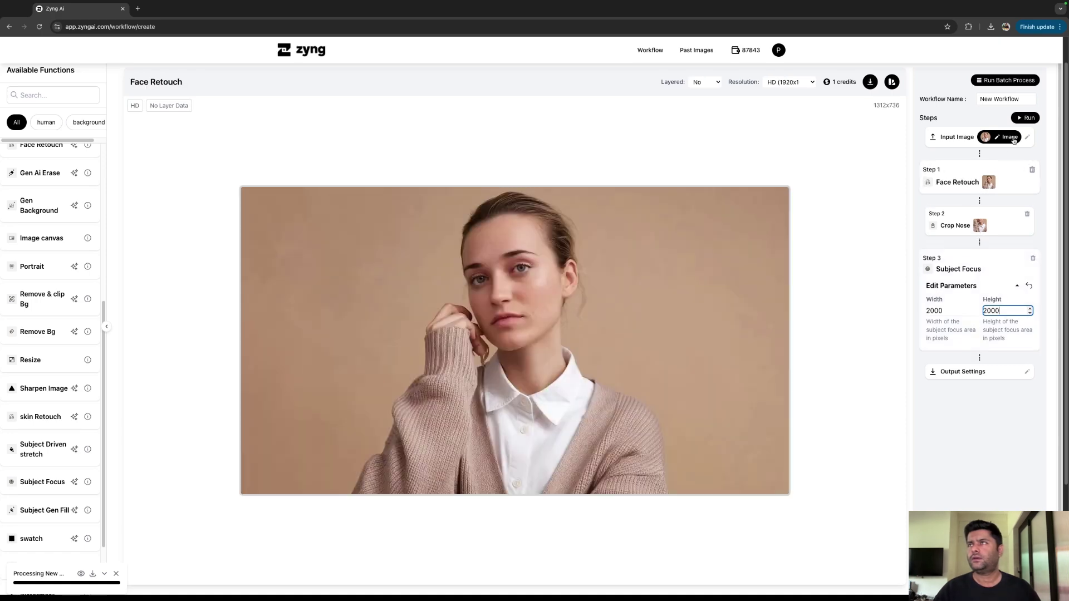
left_click(1029, 118)
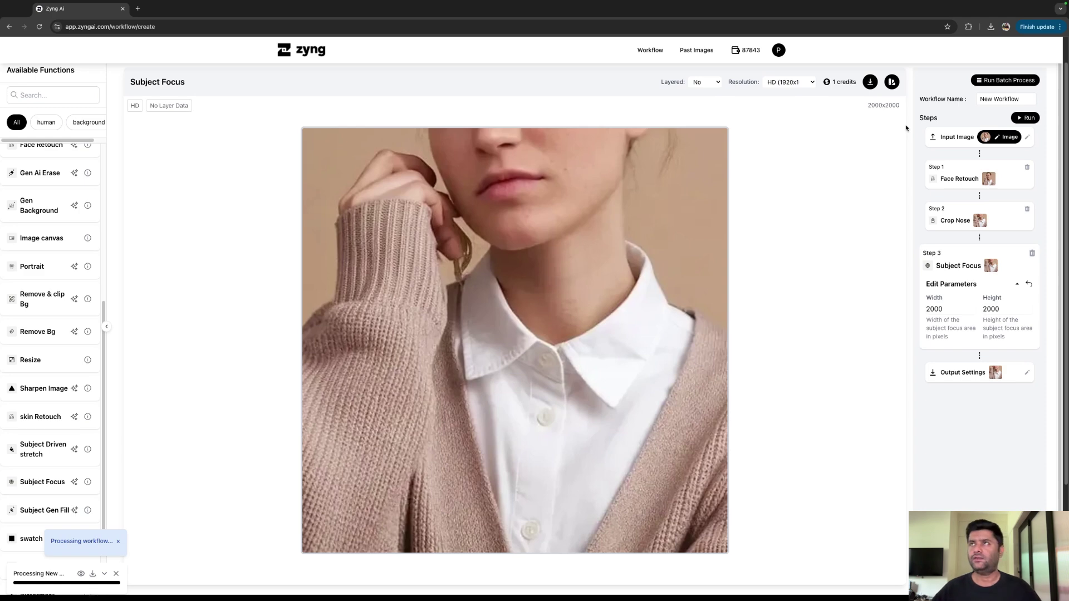
Start the batch process on the already selected images with the revised workflow and check the available output resolutions
left_click(956, 138)
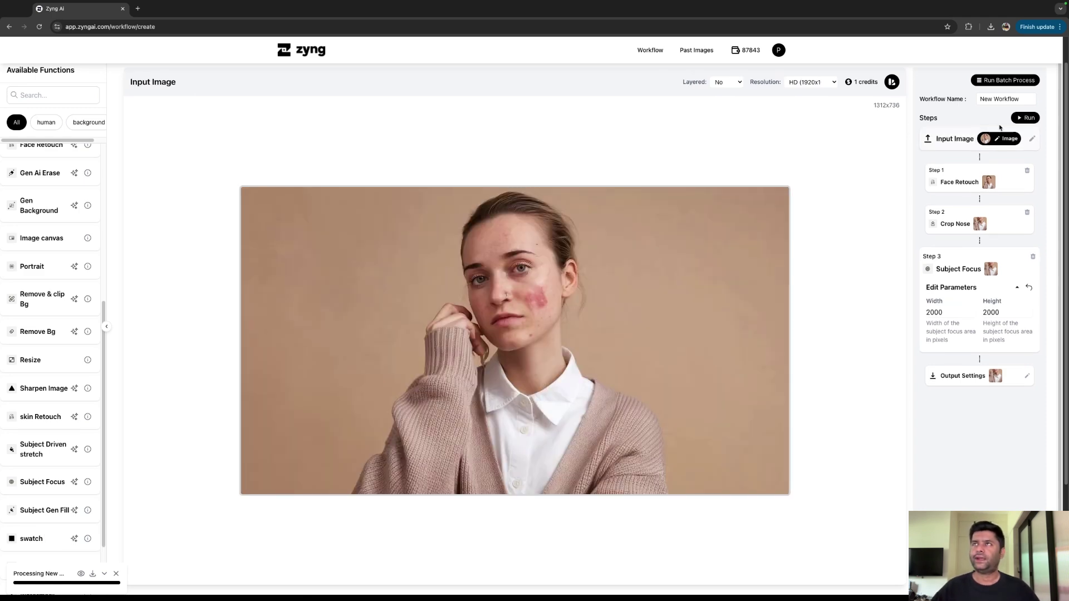
left_click(996, 81)
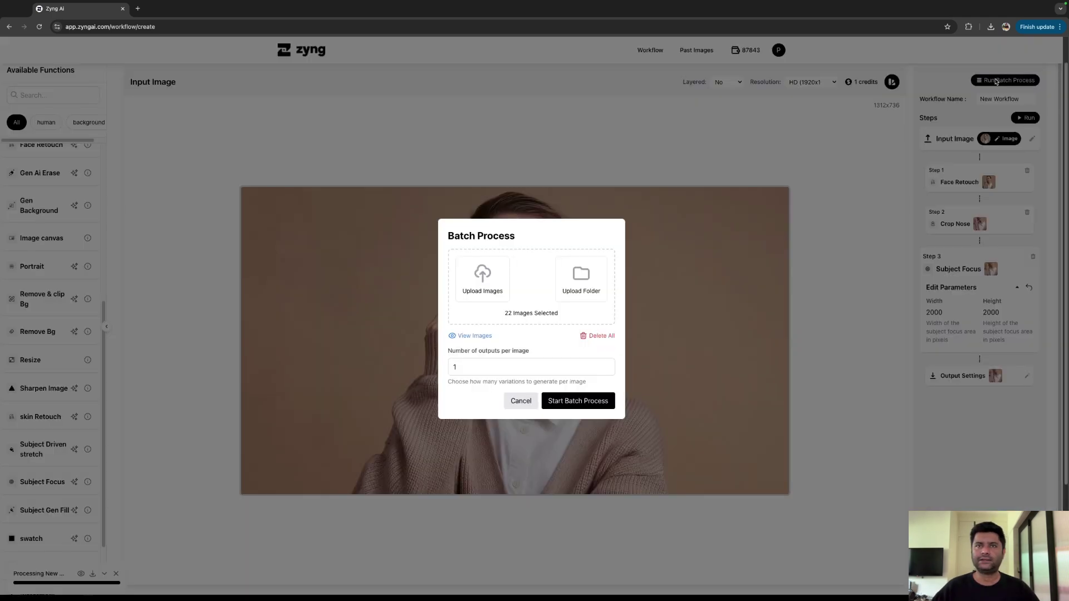
left_click(567, 401)
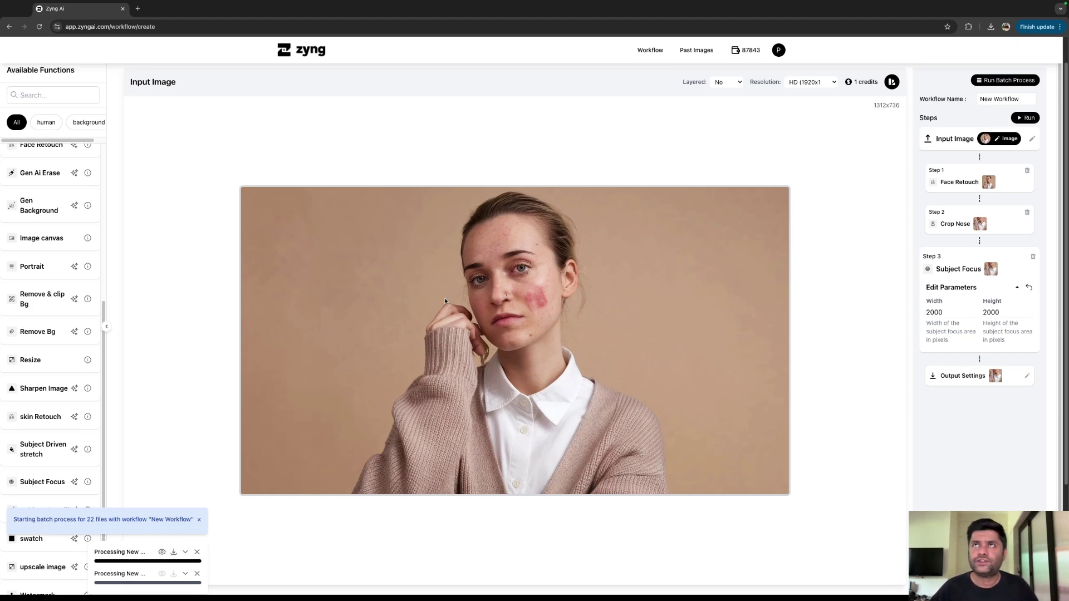
left_click(817, 87)
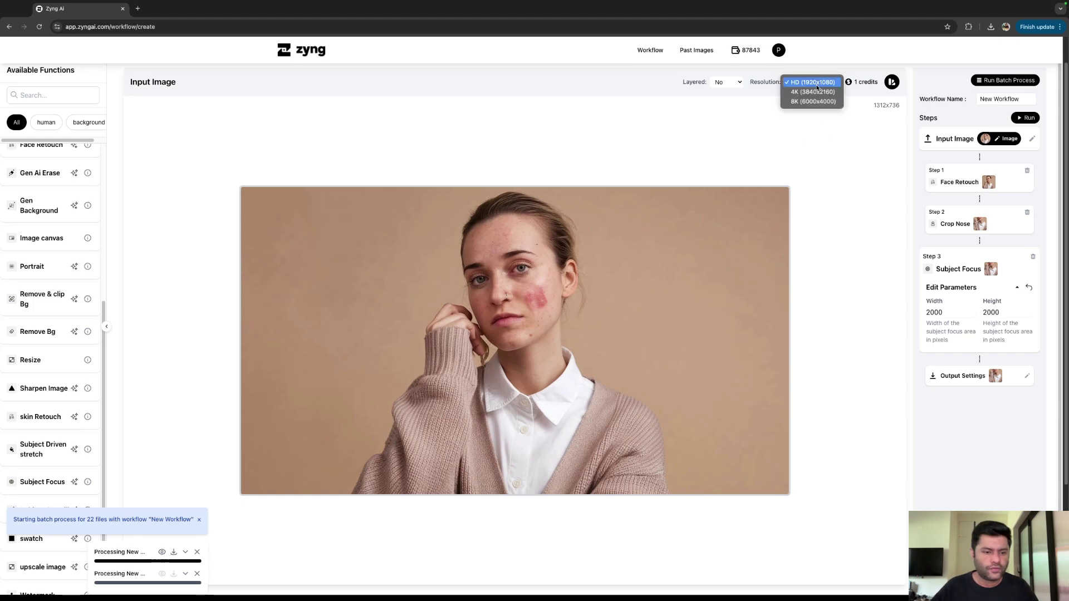
left_click(787, 184)
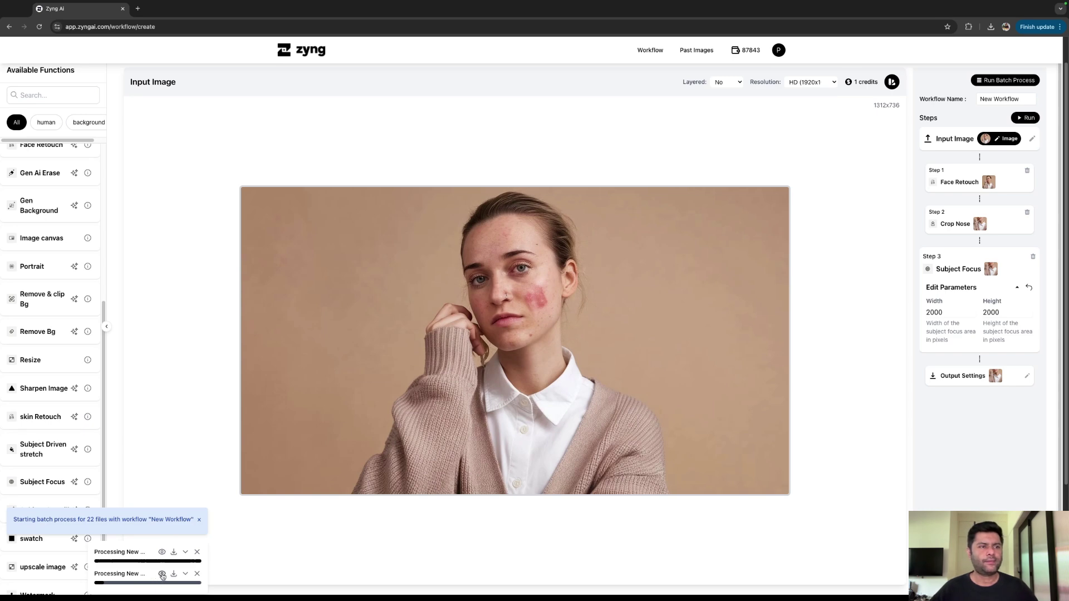
Examine the running batch's output images, refreshing the results several times, and close the preview
left_click(162, 574)
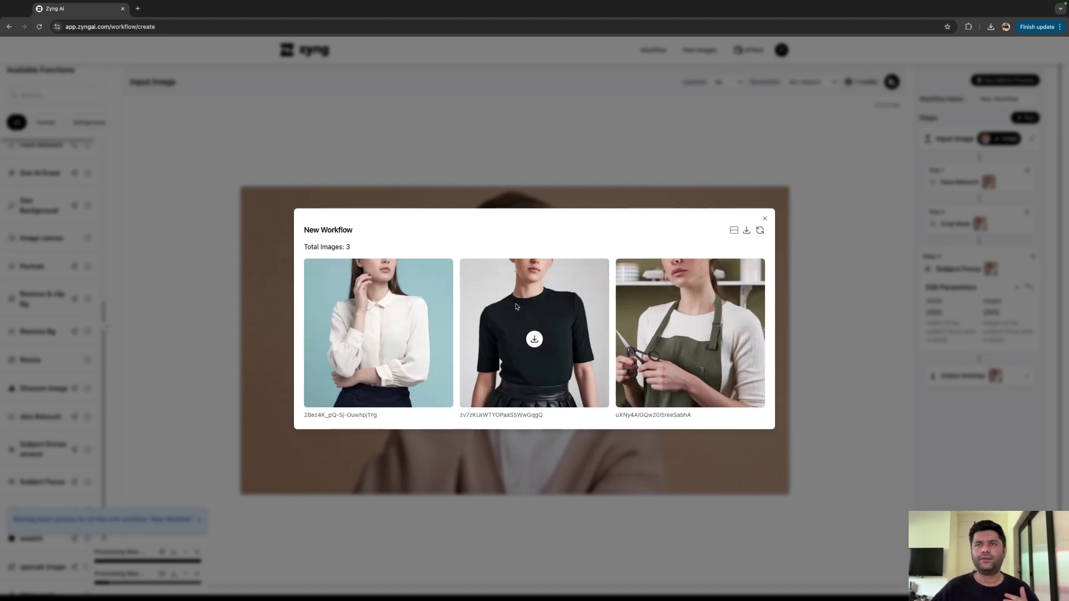
left_click(760, 231)
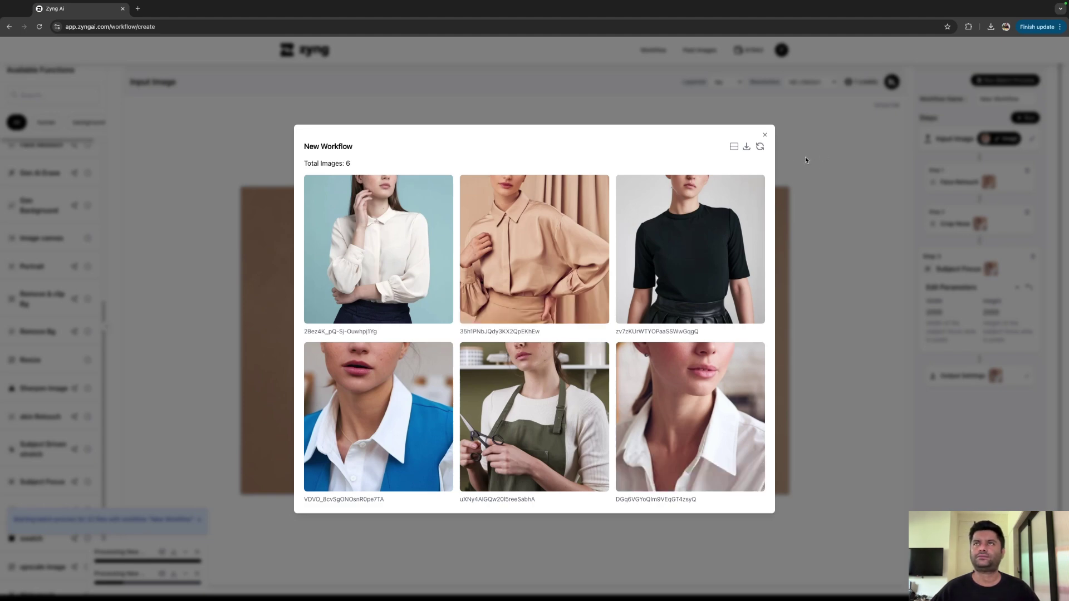
left_click(760, 147)
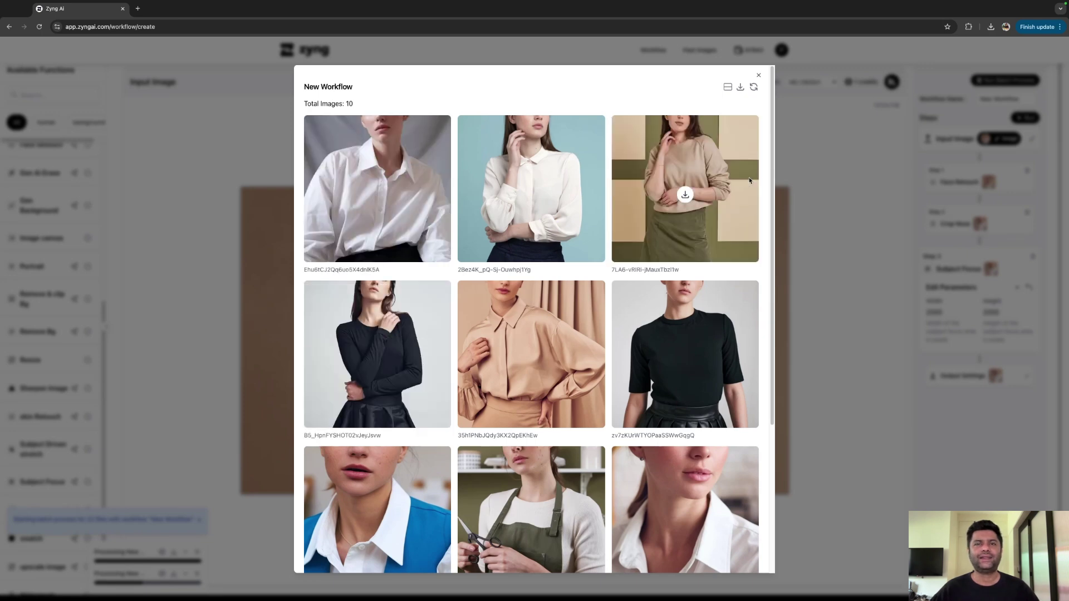
scroll(749, 180, "down", 3)
scroll(750, 180, "down", 2)
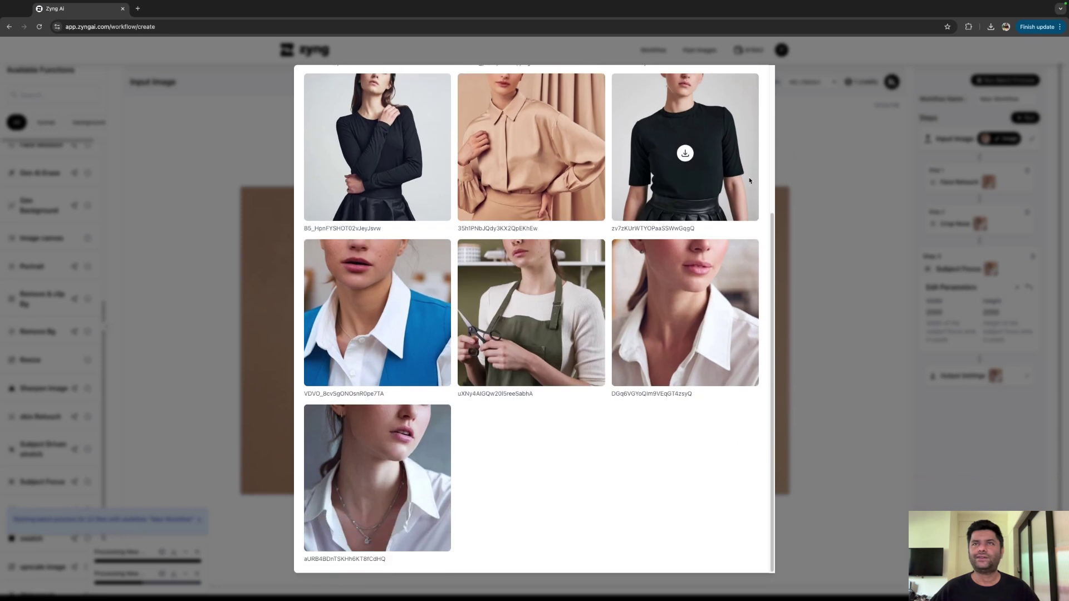
scroll(749, 181, "up", 3)
scroll(749, 181, "up", 2)
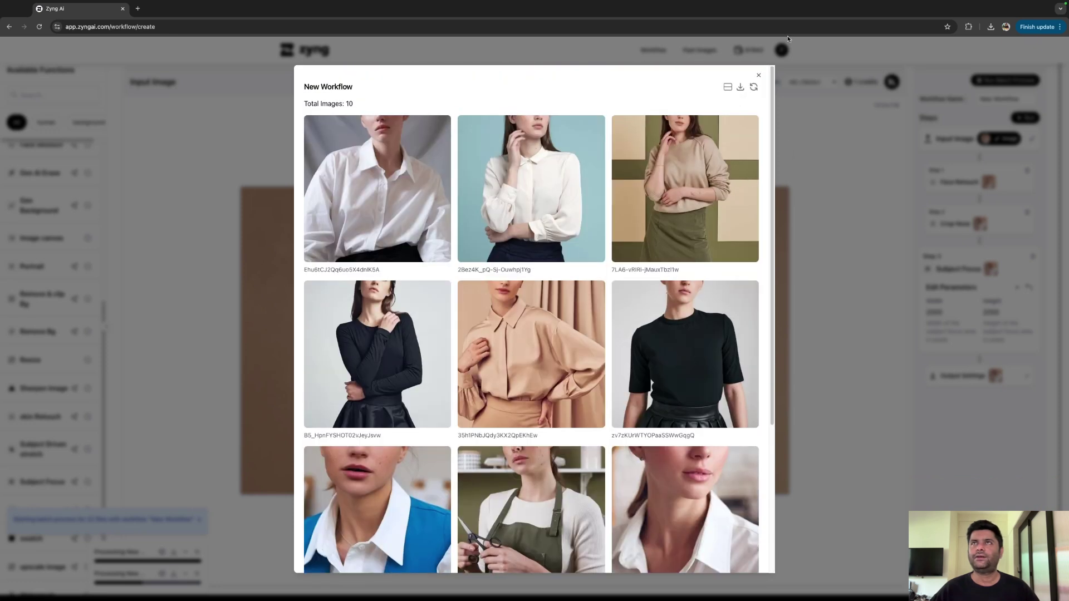
left_click(754, 88)
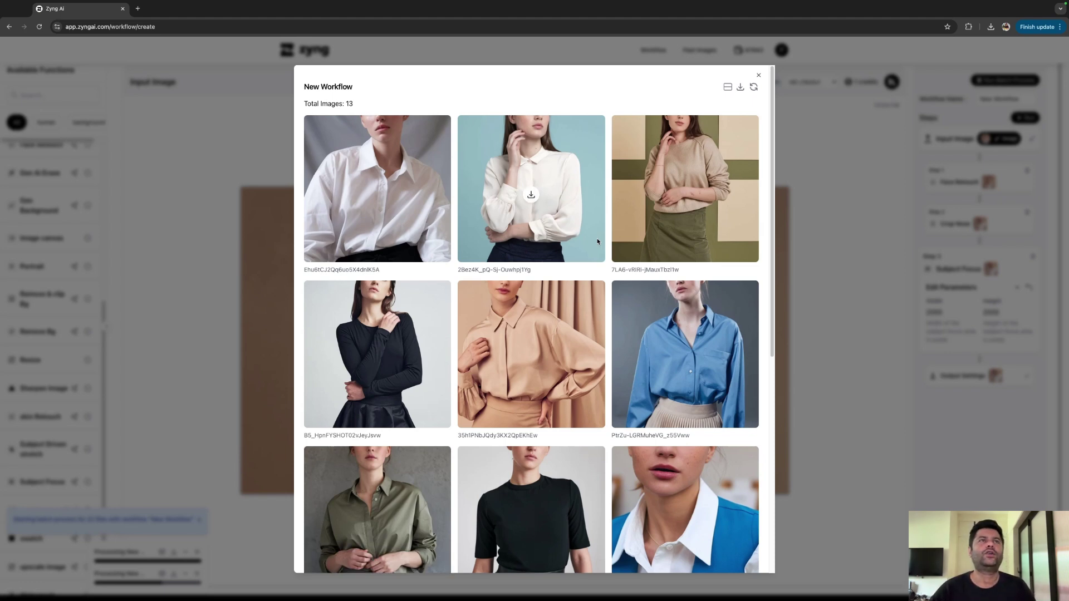
left_click(280, 194)
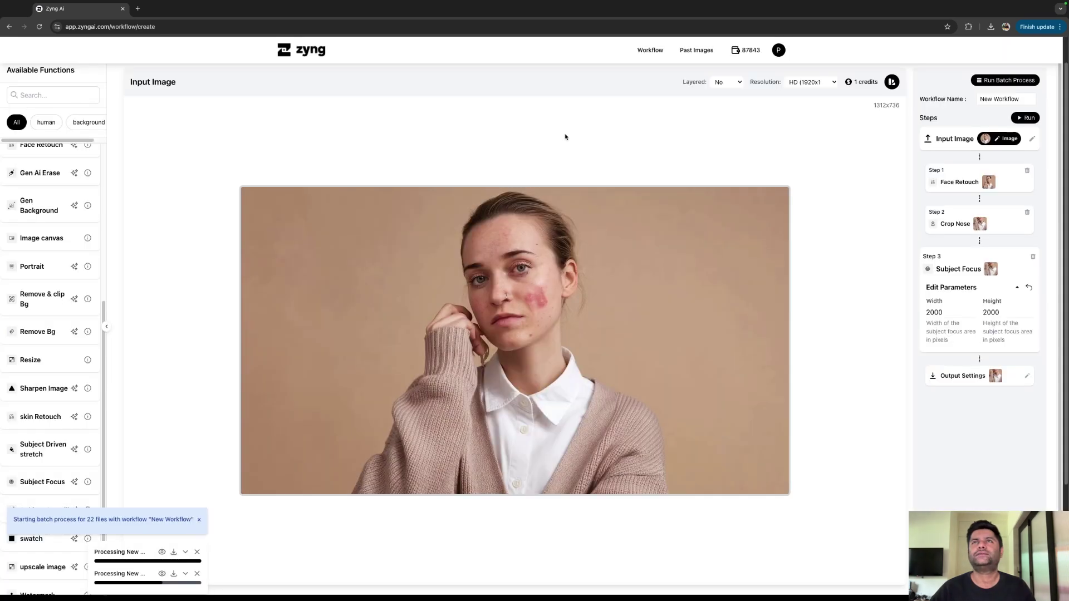
Go to the past images and look through the outputs of the third-listed New Workflow batch
left_click(696, 50)
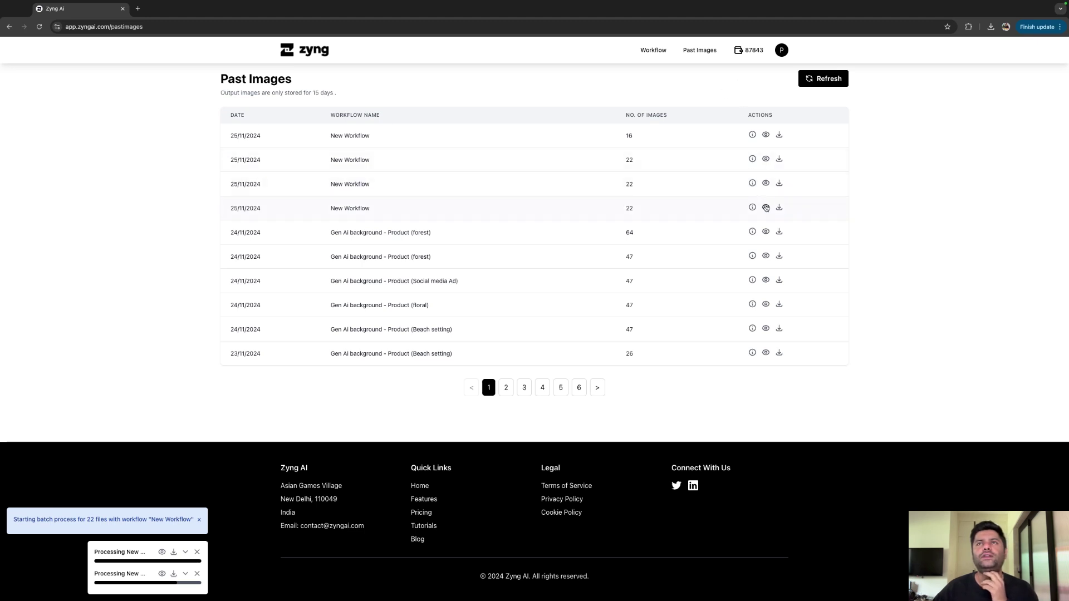
left_click(765, 184)
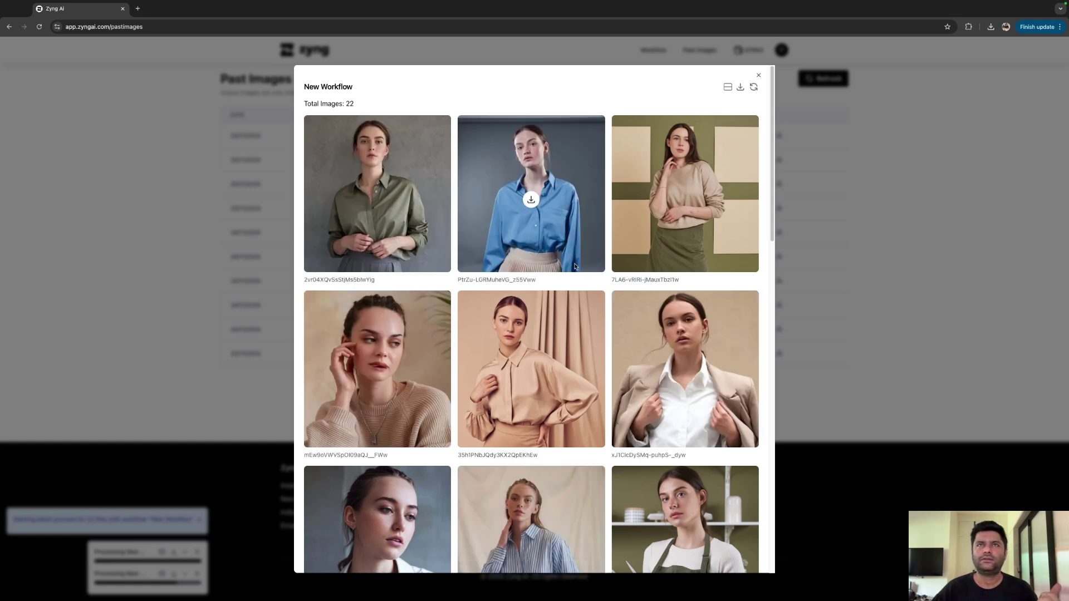
scroll(575, 267, "down", 6)
scroll(575, 267, "down", 12)
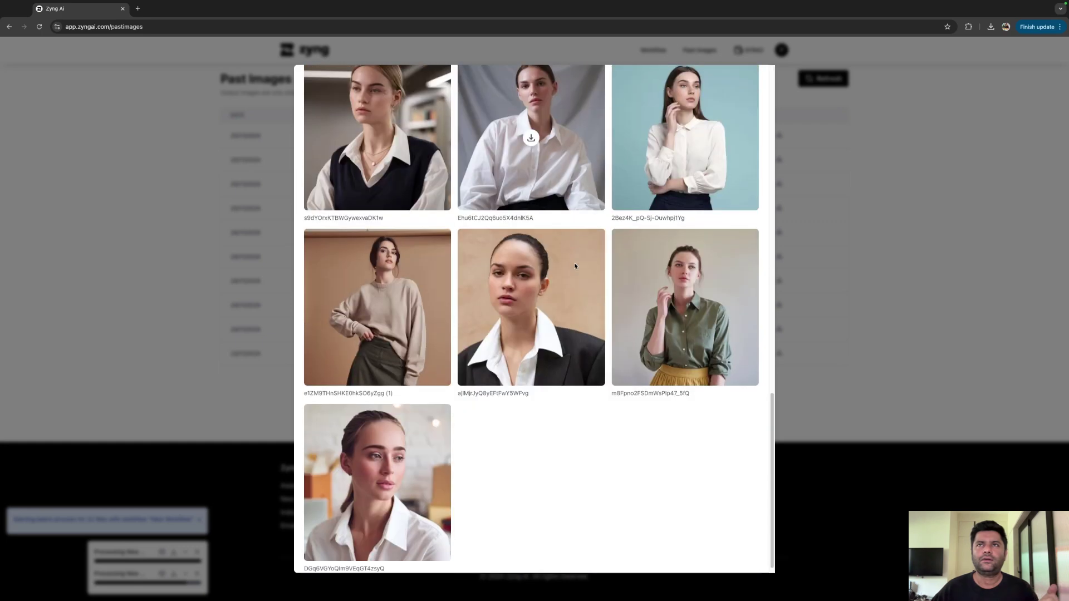
left_click(831, 257)
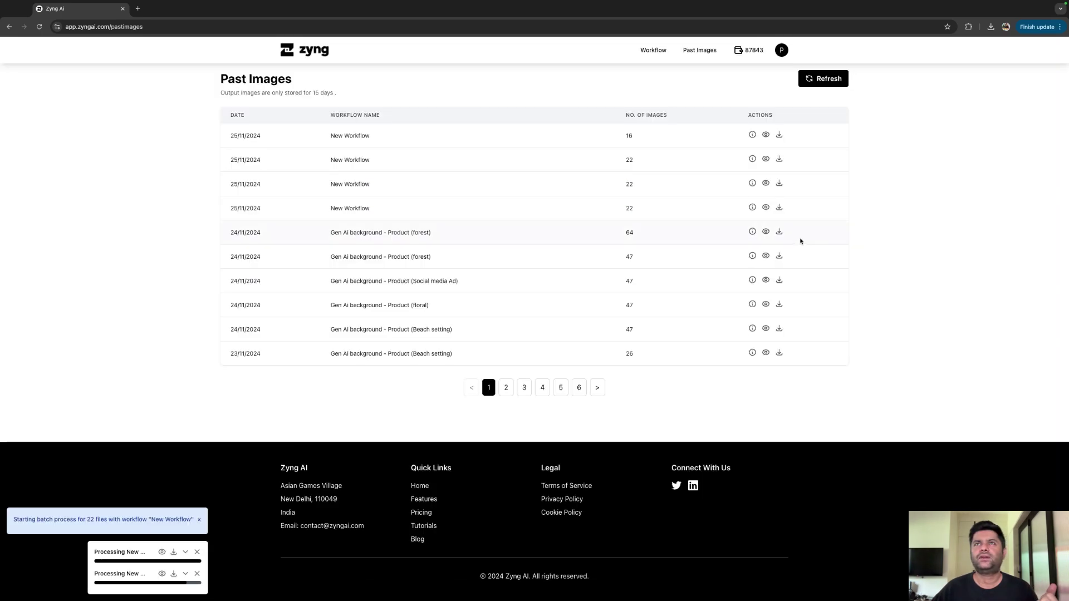
Look through the white-background outputs of the second-listed New Workflow batch and close the preview
left_click(766, 160)
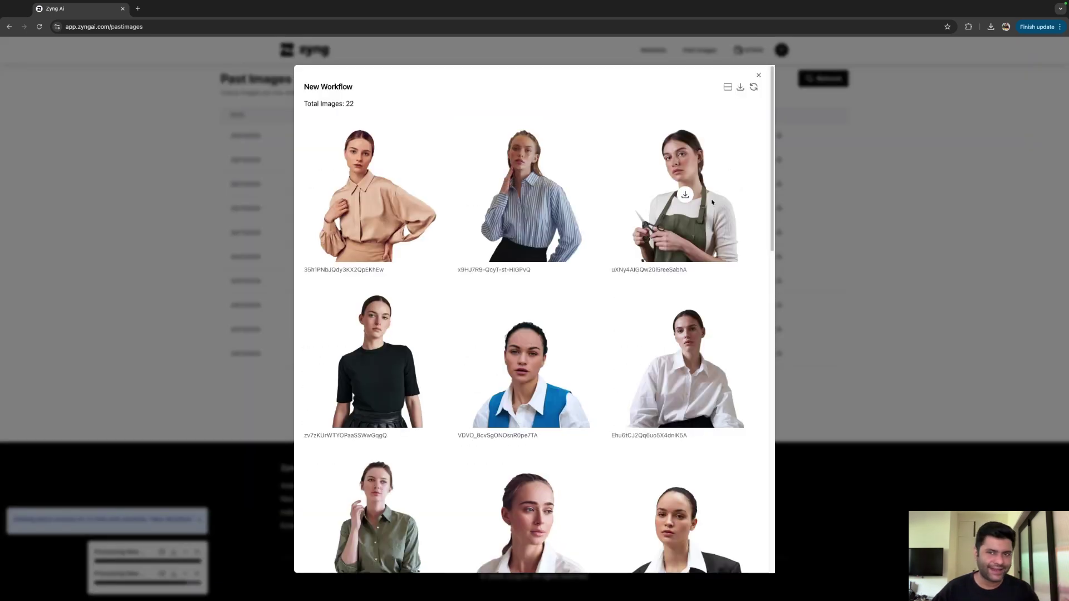
scroll(692, 229, "down", 9)
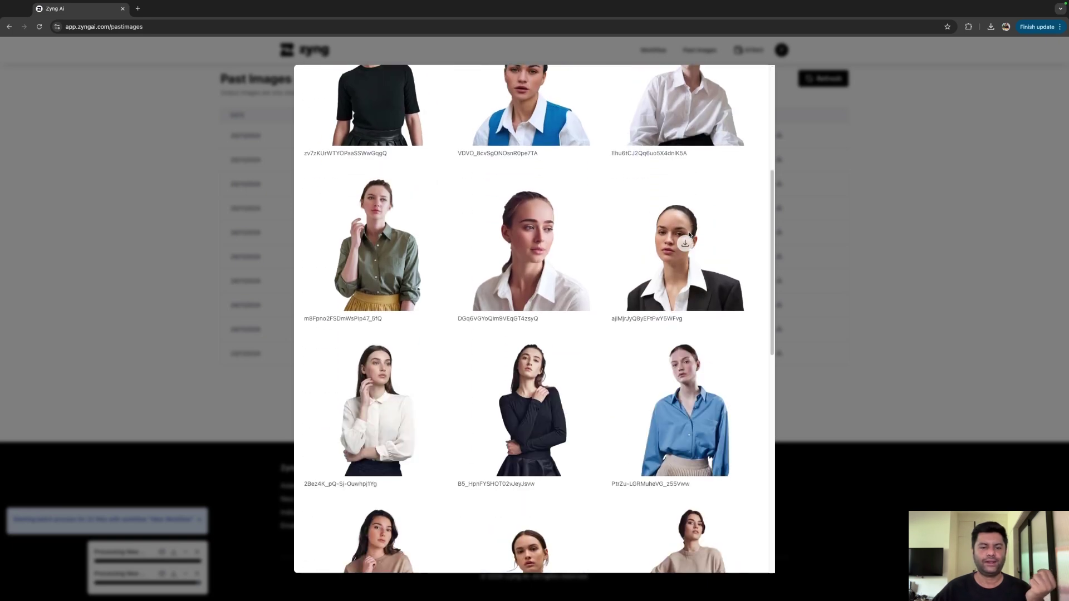
scroll(688, 232, "down", 7)
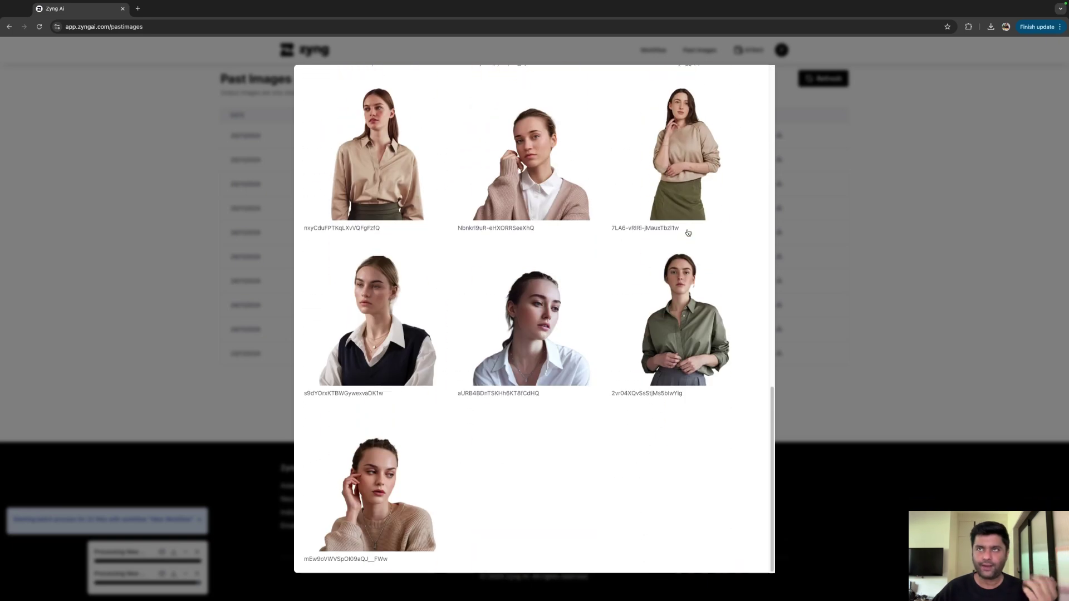
left_click(887, 236)
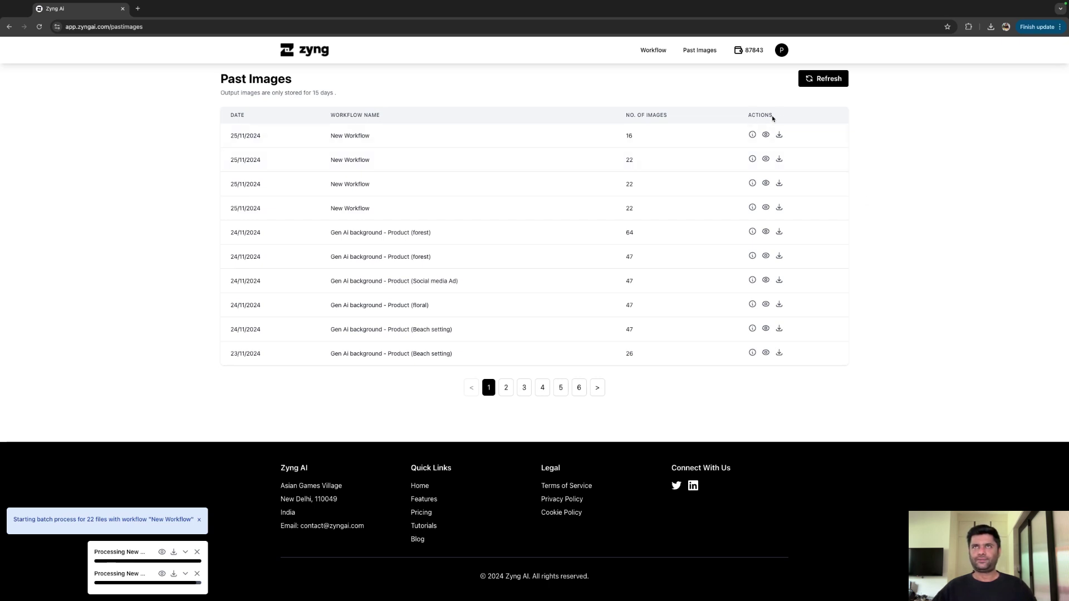
Refresh the past images list and examine the nose-cropped outputs of the newest New Workflow batch
left_click(806, 81)
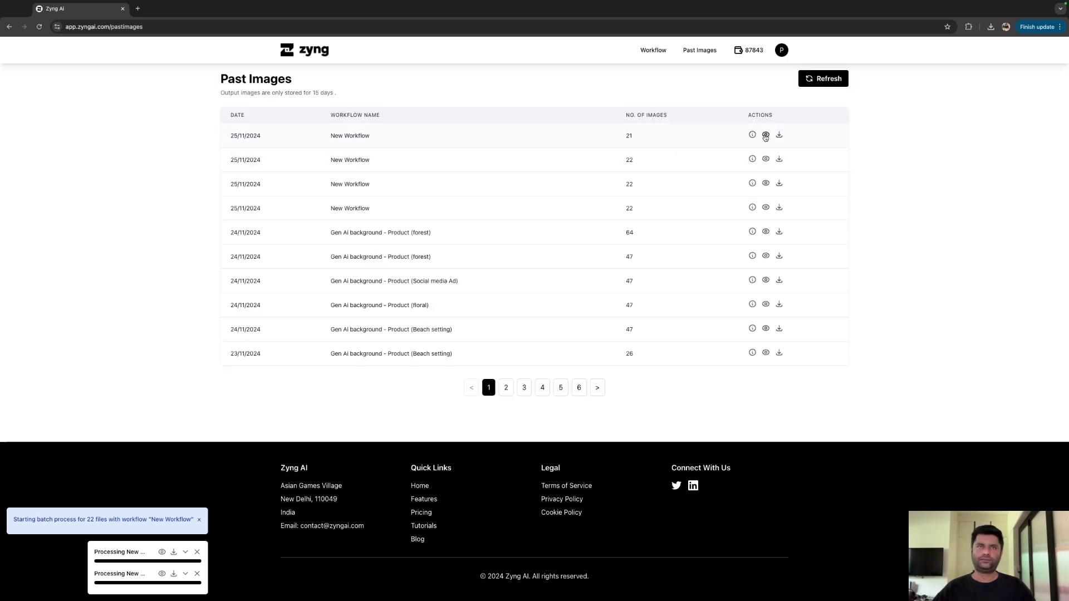
left_click(766, 136)
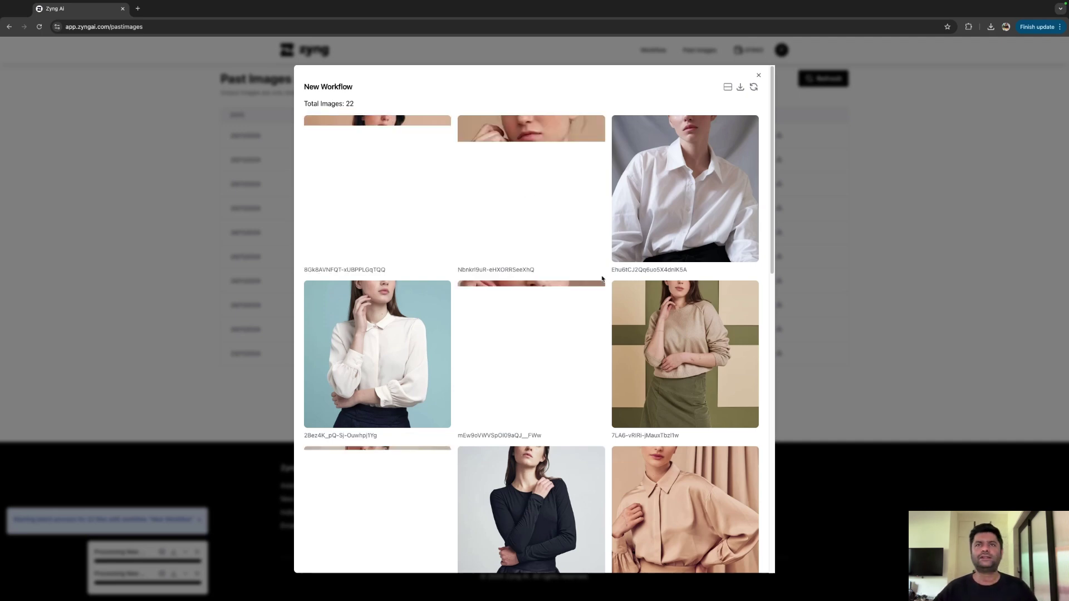
scroll(602, 285, "down", 7)
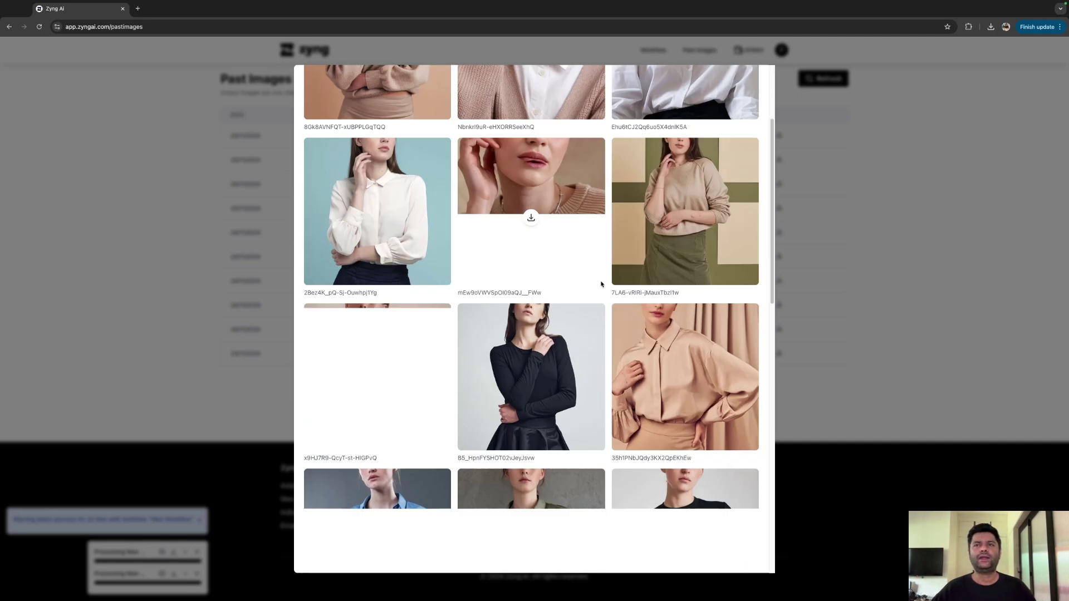
scroll(601, 284, "down", 7)
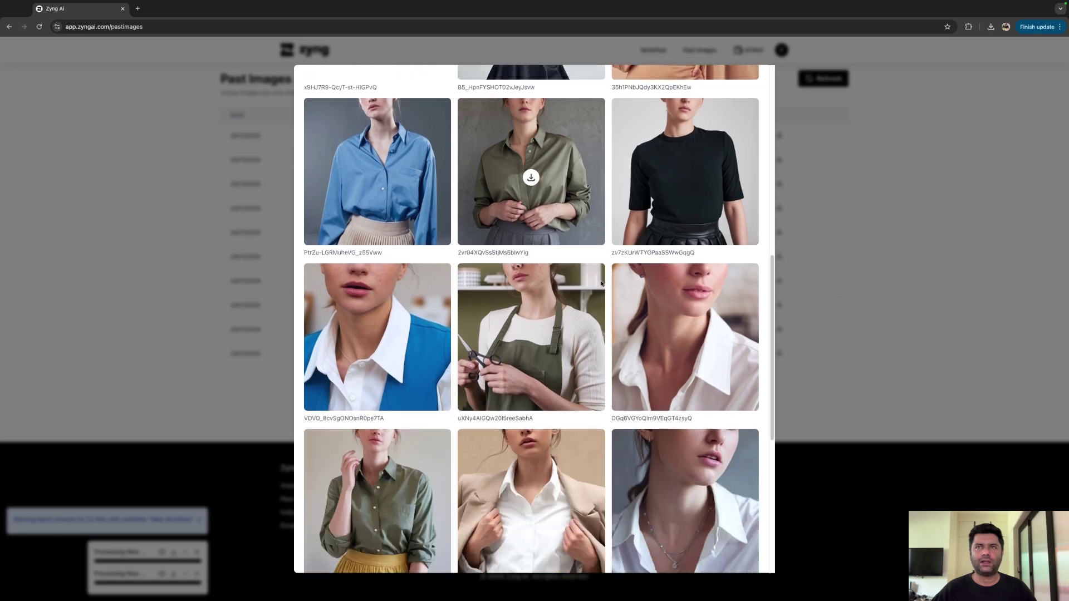
scroll(601, 283, "down", 1)
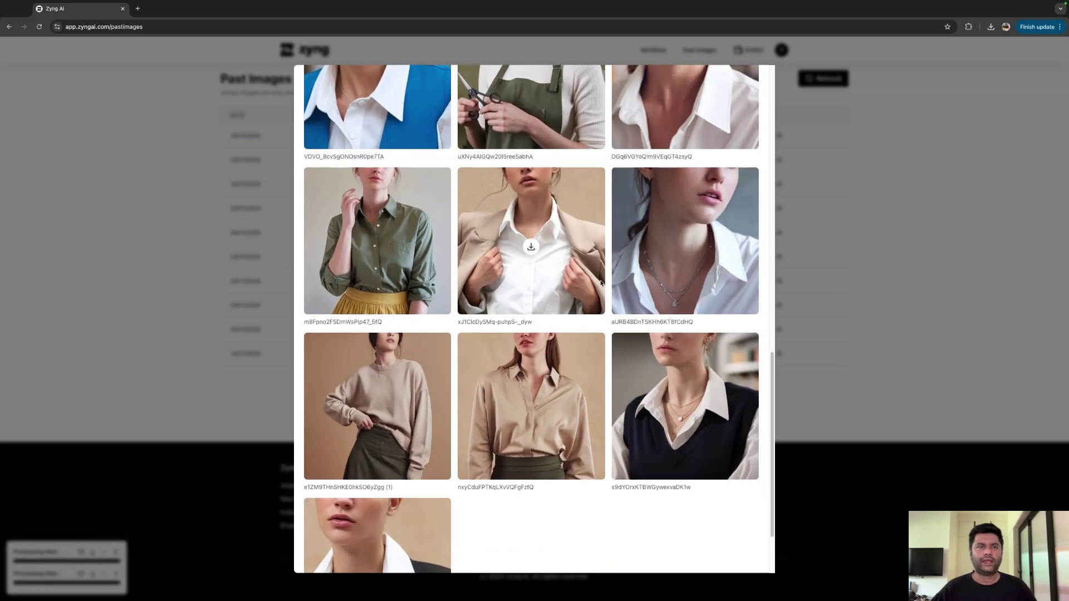